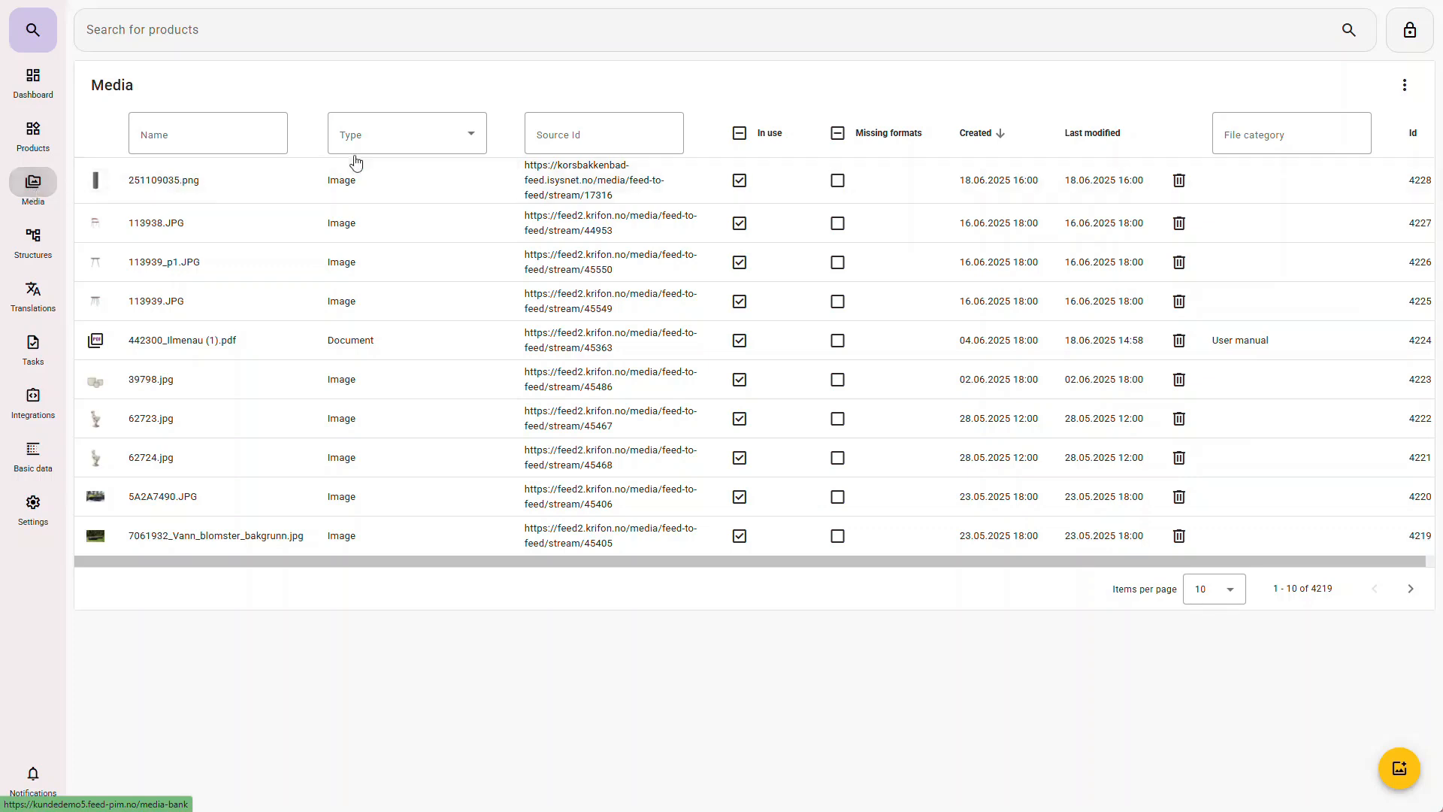
- Queue the four files from Web_7061931_32.jpeg through Høyde Big skuff.jpg for upload to the media library
left_click(434, 138)
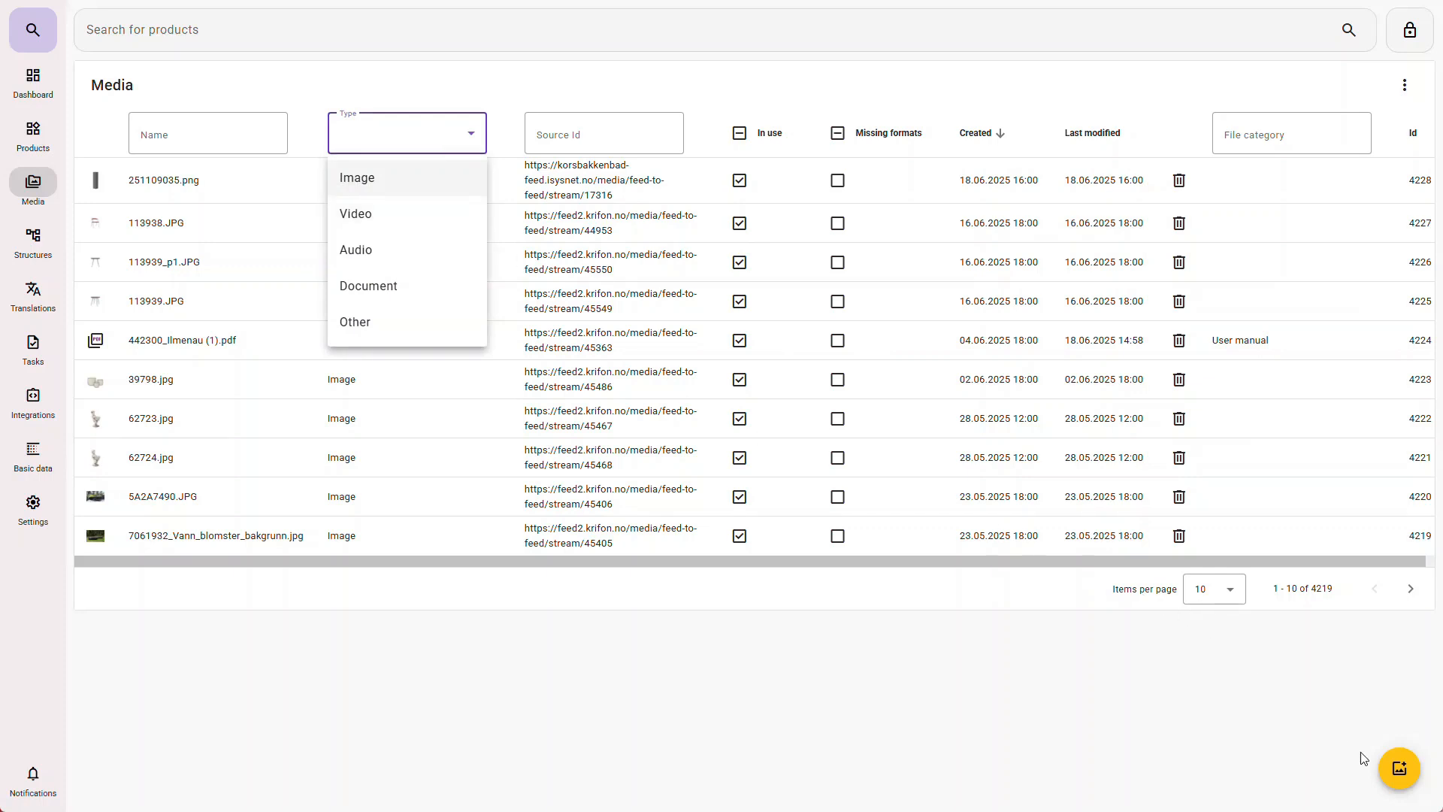
left_click(1406, 778)
left_click(1406, 777)
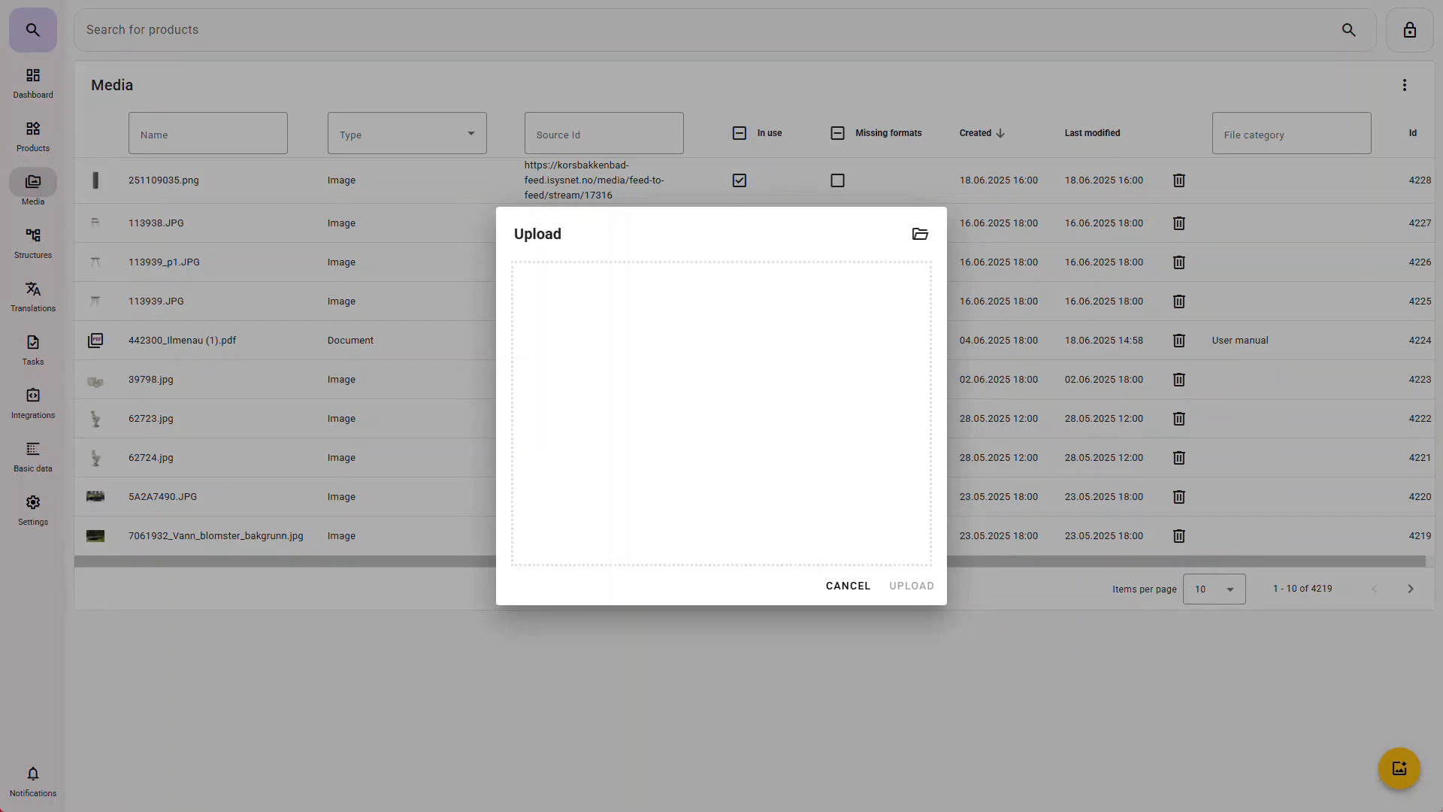
left_click_drag(1442, 361, 812, 362)
left_click(919, 233)
left_click(339, 91)
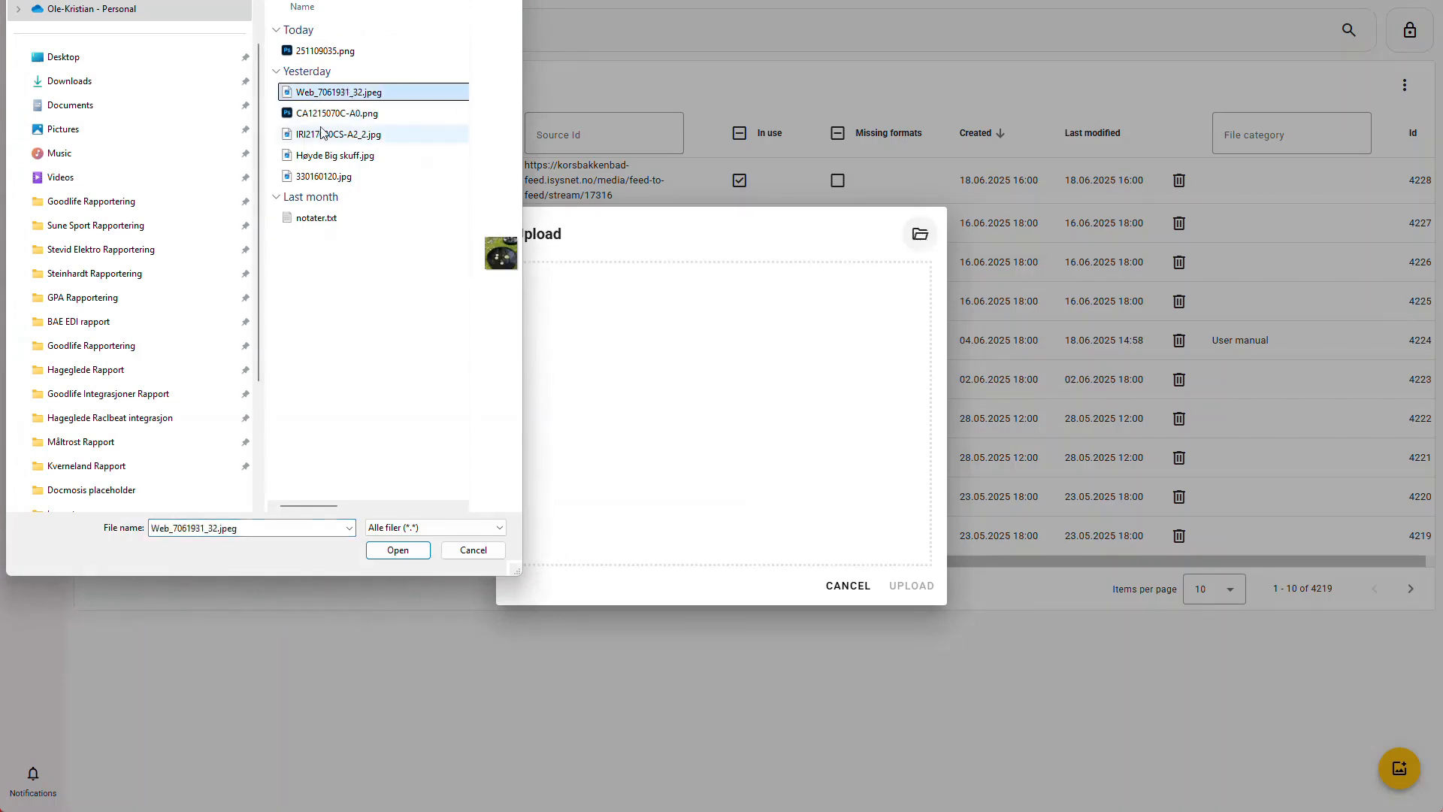
left_click(335, 155, "shift")
left_click(398, 549)
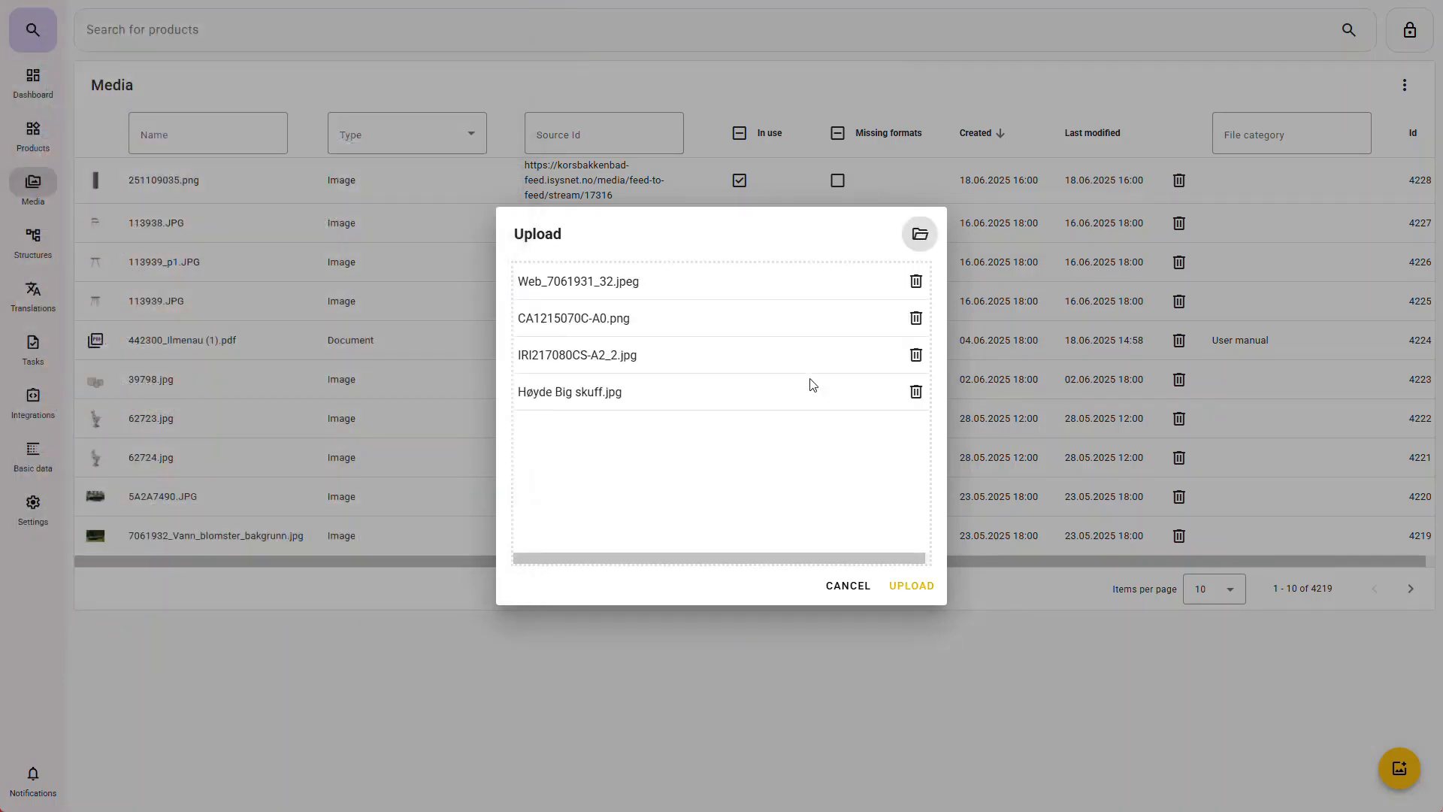
- Remove Høyde Big skuff.jpg from the upload queue and cancel the upload
left_click(917, 391)
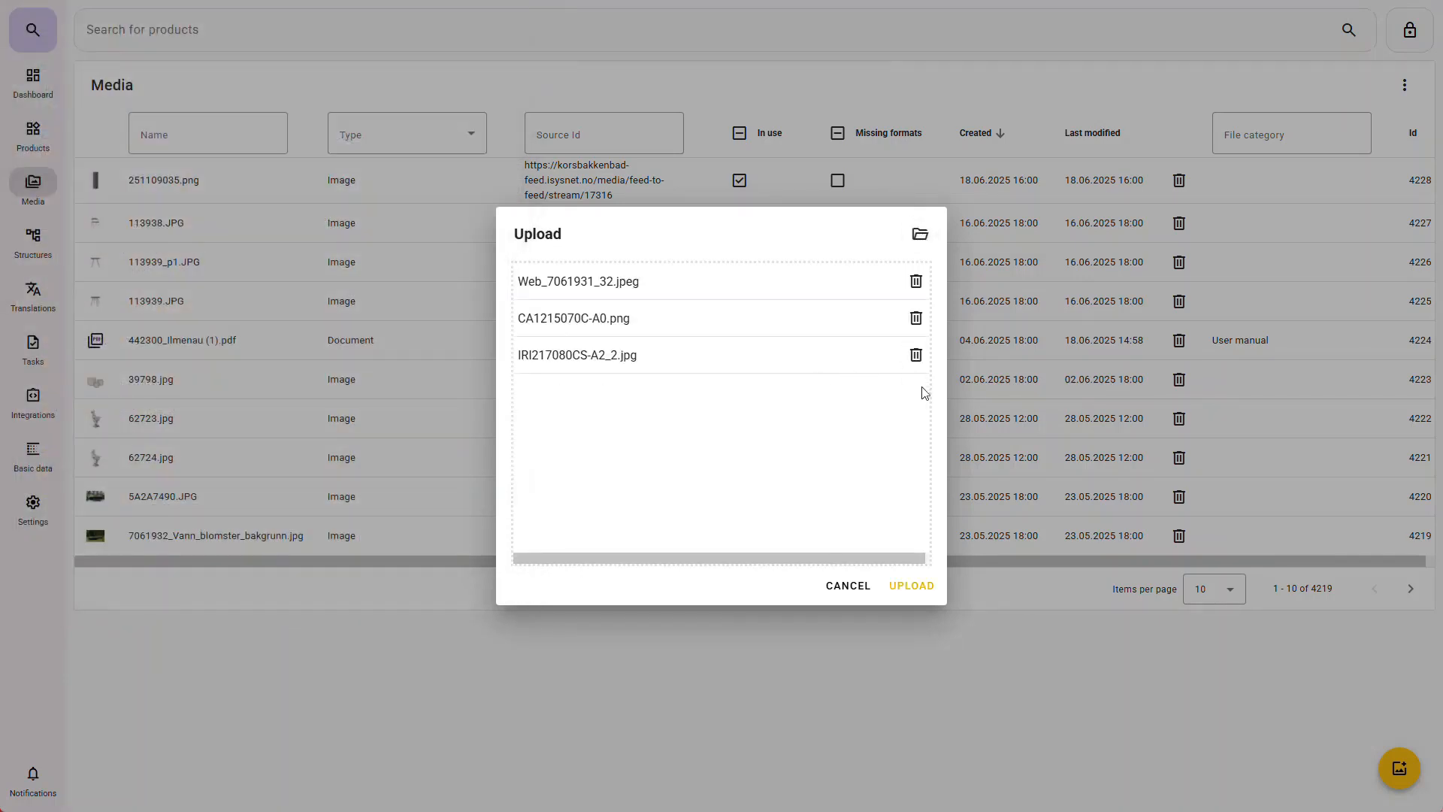
left_click(854, 586)
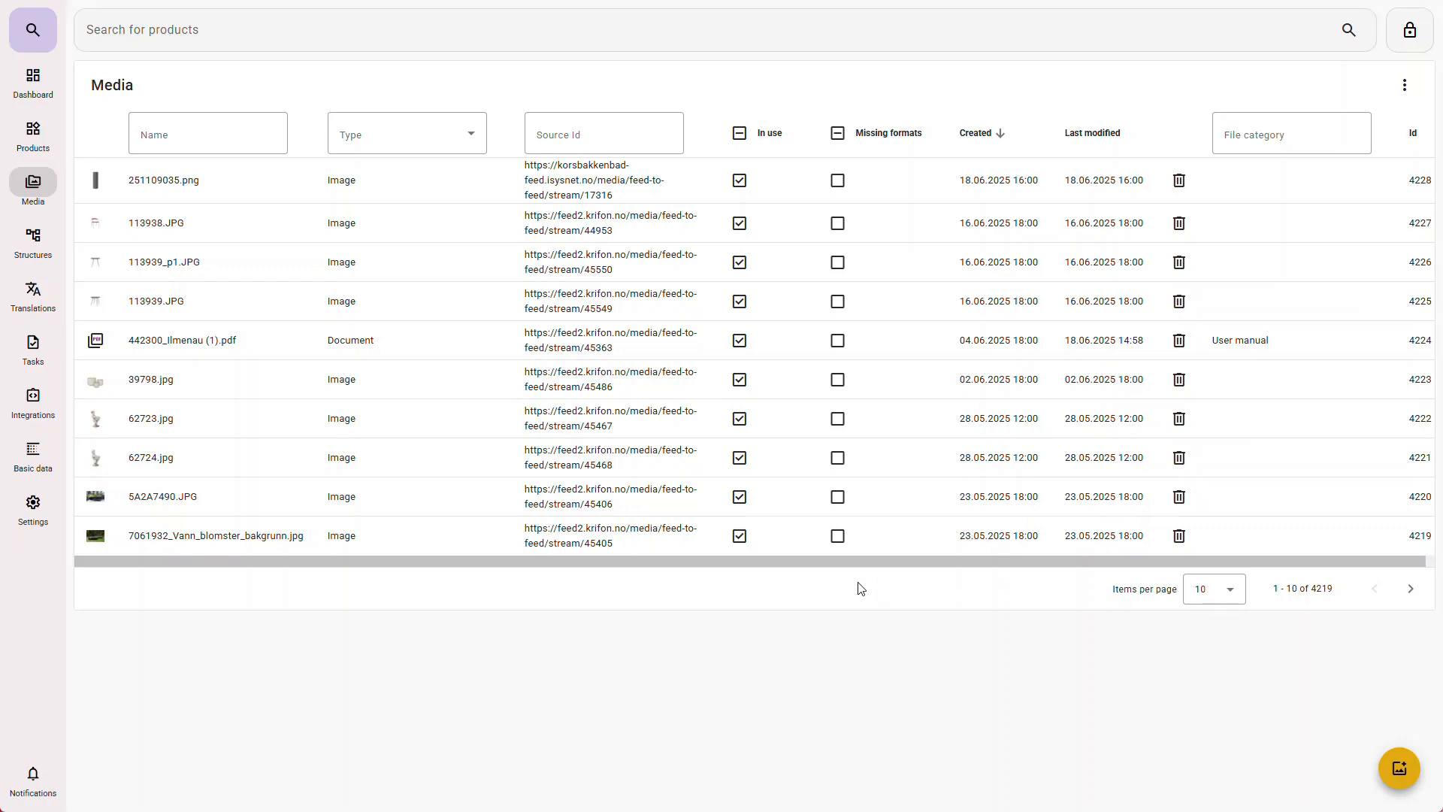
left_click(431, 127)
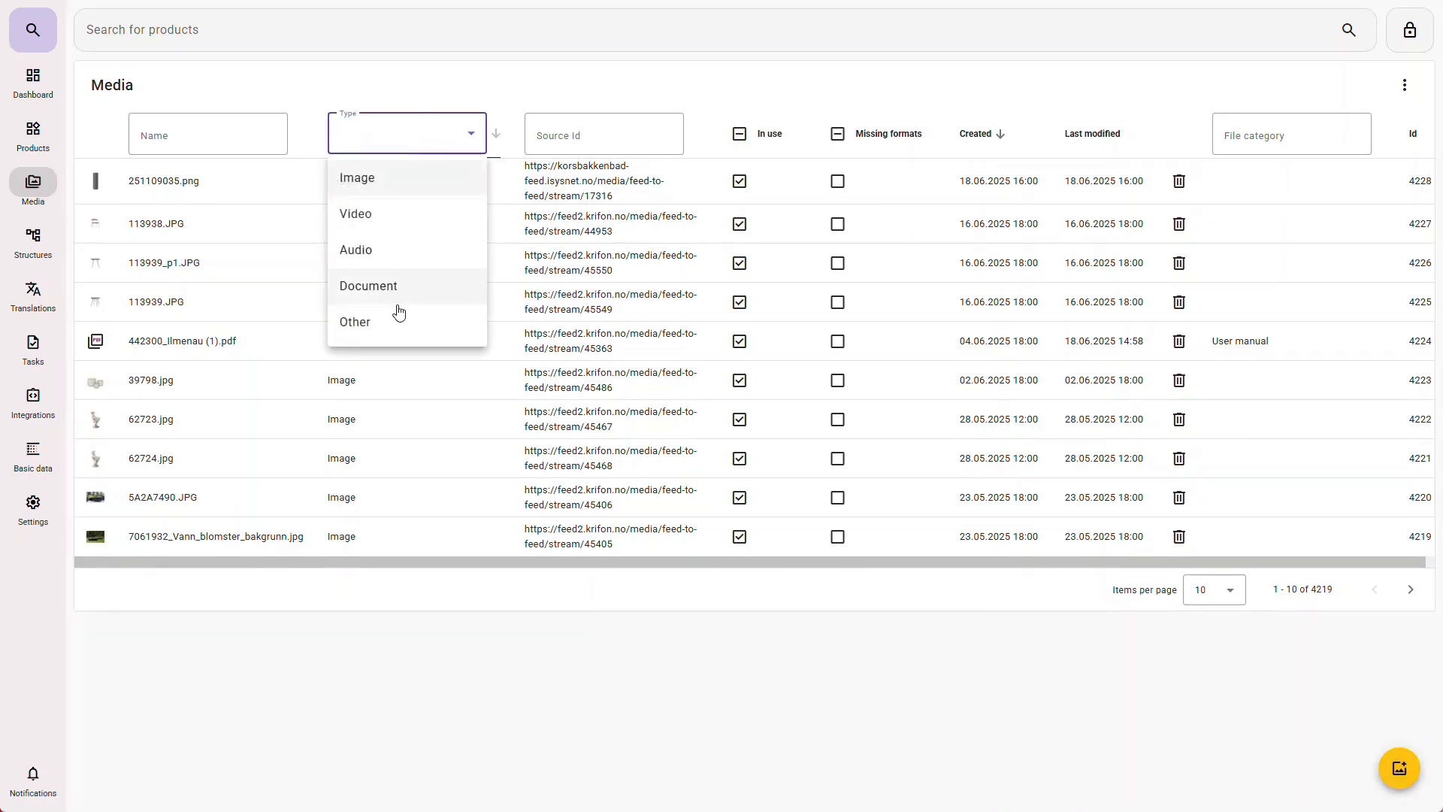
left_click(390, 281)
left_click(459, 130)
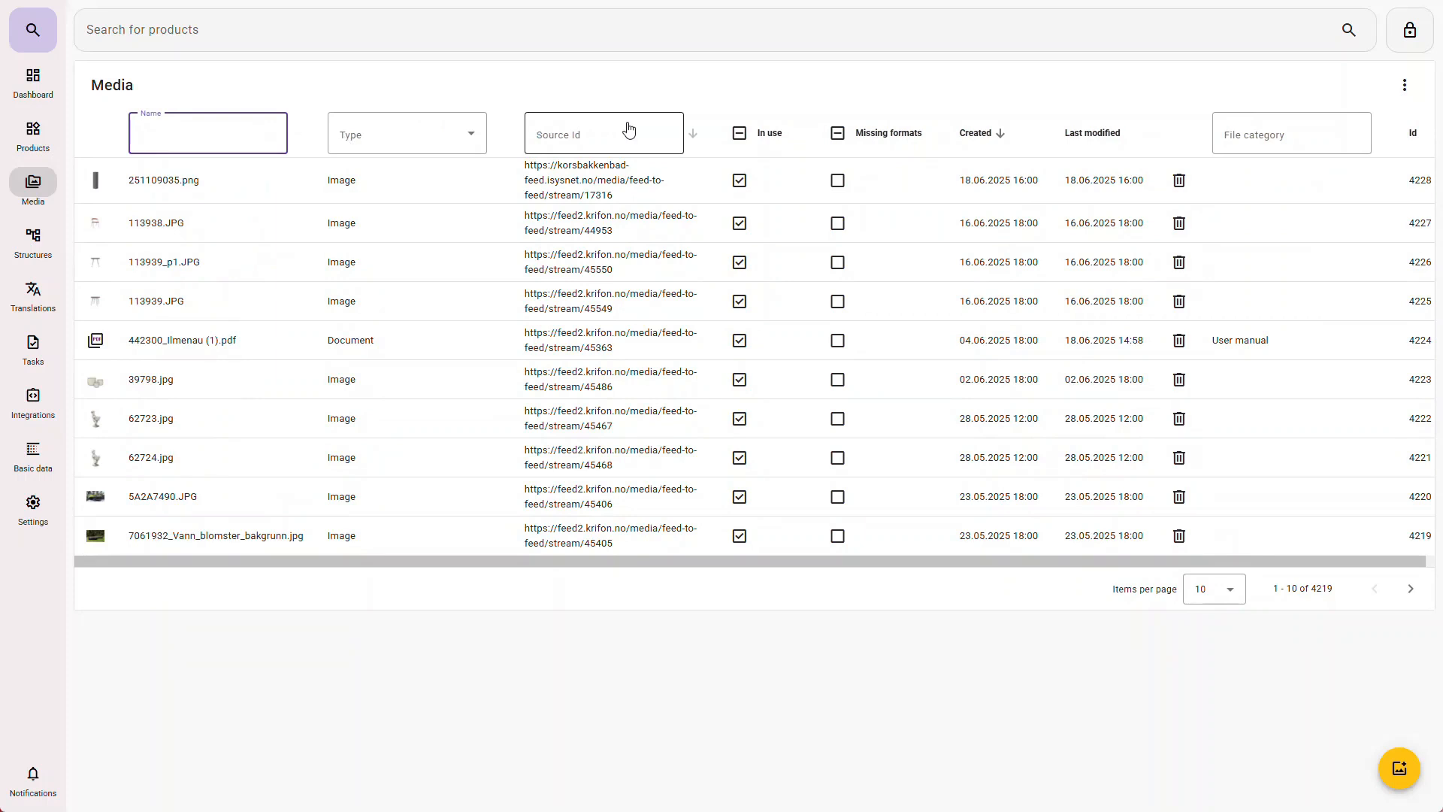
- Filter the media list to show only files that are not in use
left_click(740, 135)
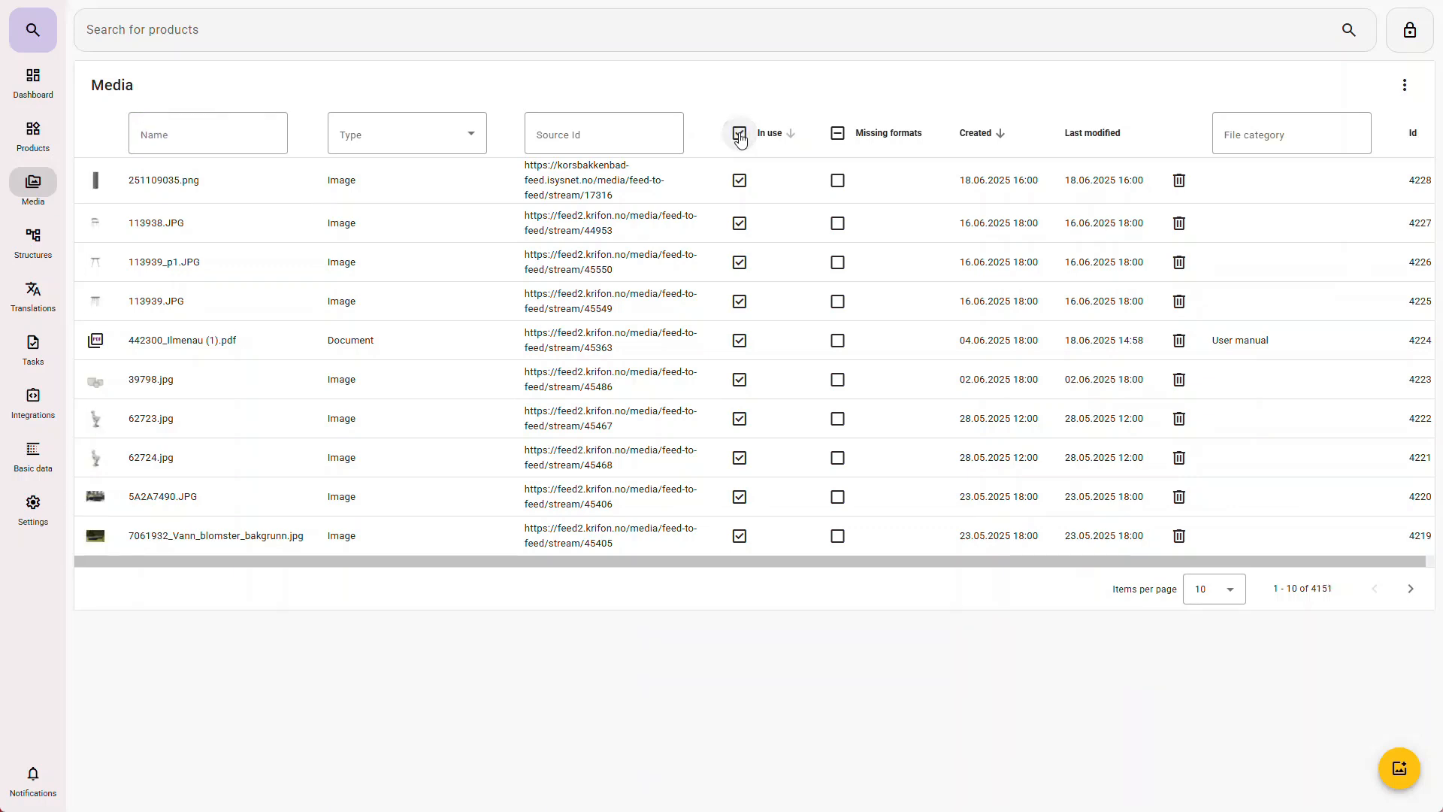
left_click(739, 135)
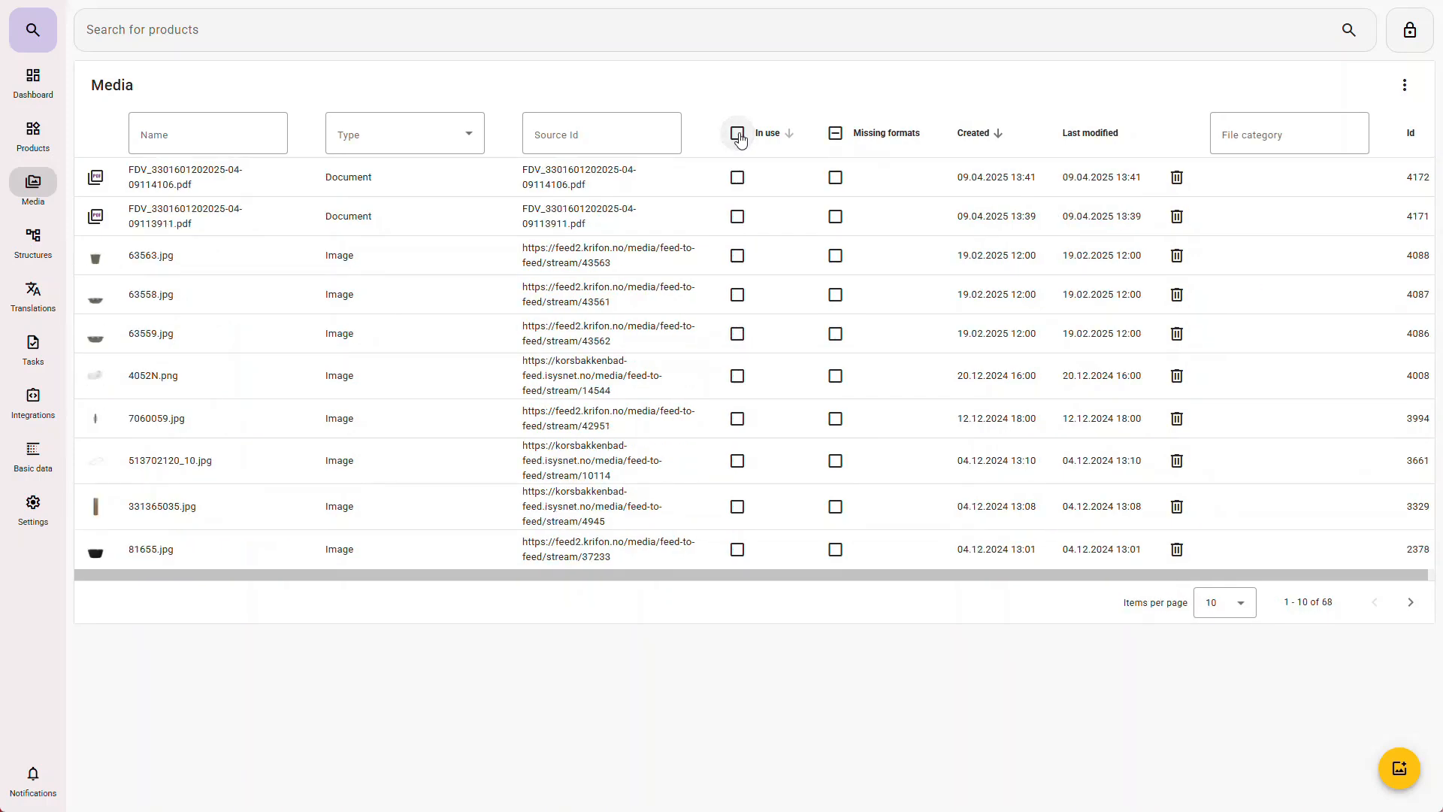
- Try selecting the two FDV PDF documents for mass deletion, leaving mass delete mode without deleting them
left_click(1404, 90)
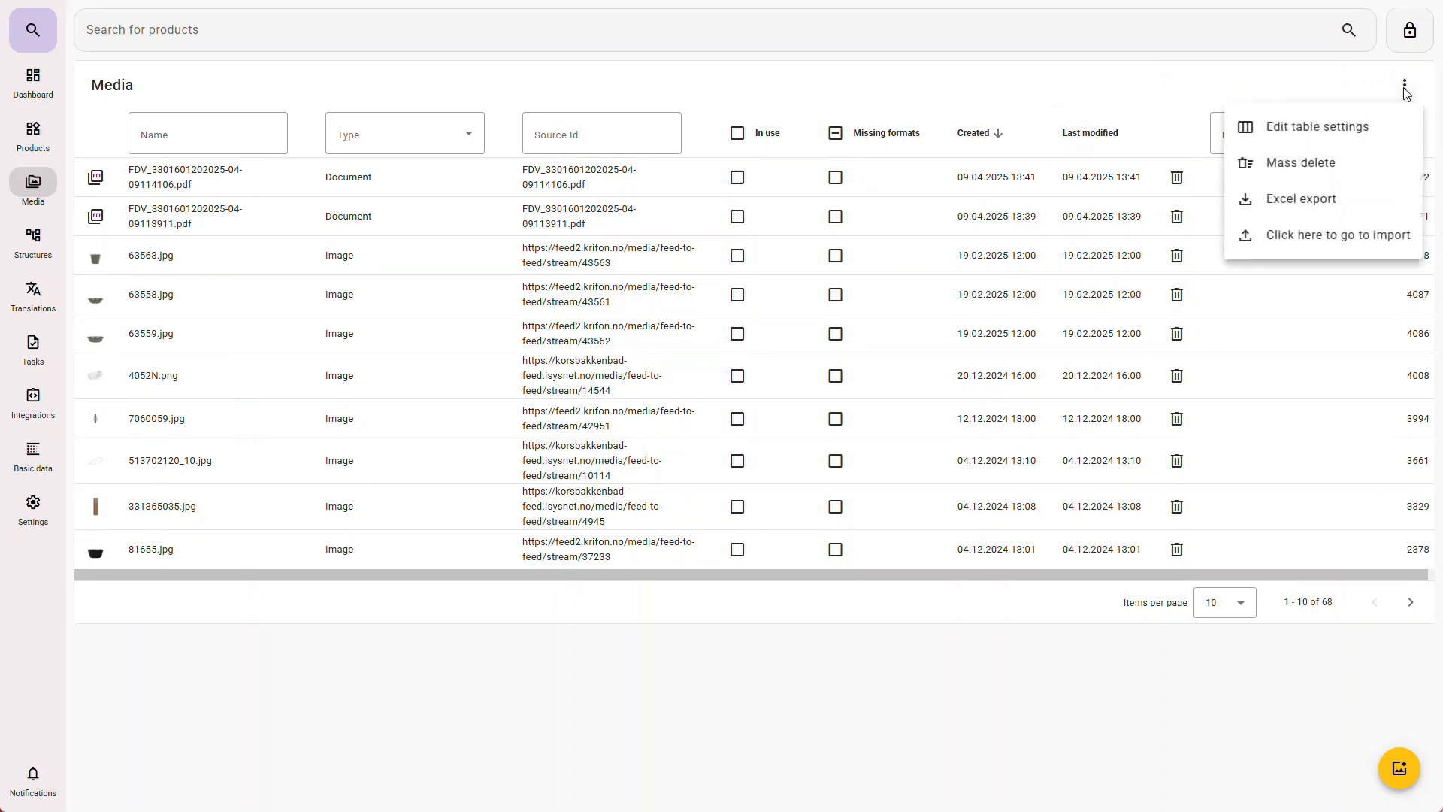
left_click(1320, 165)
left_click(101, 135)
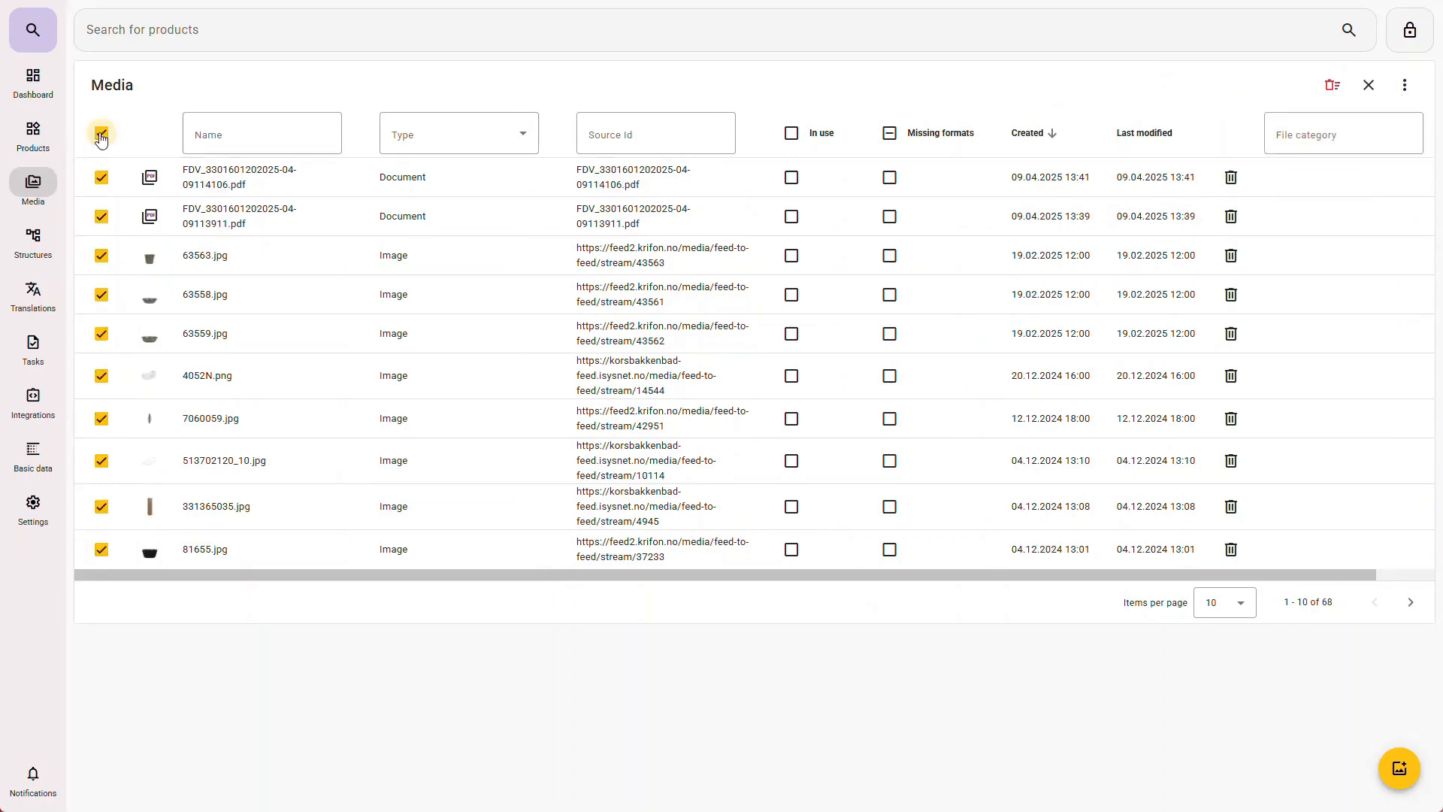
left_click(100, 134)
left_click(101, 178)
left_click(101, 217)
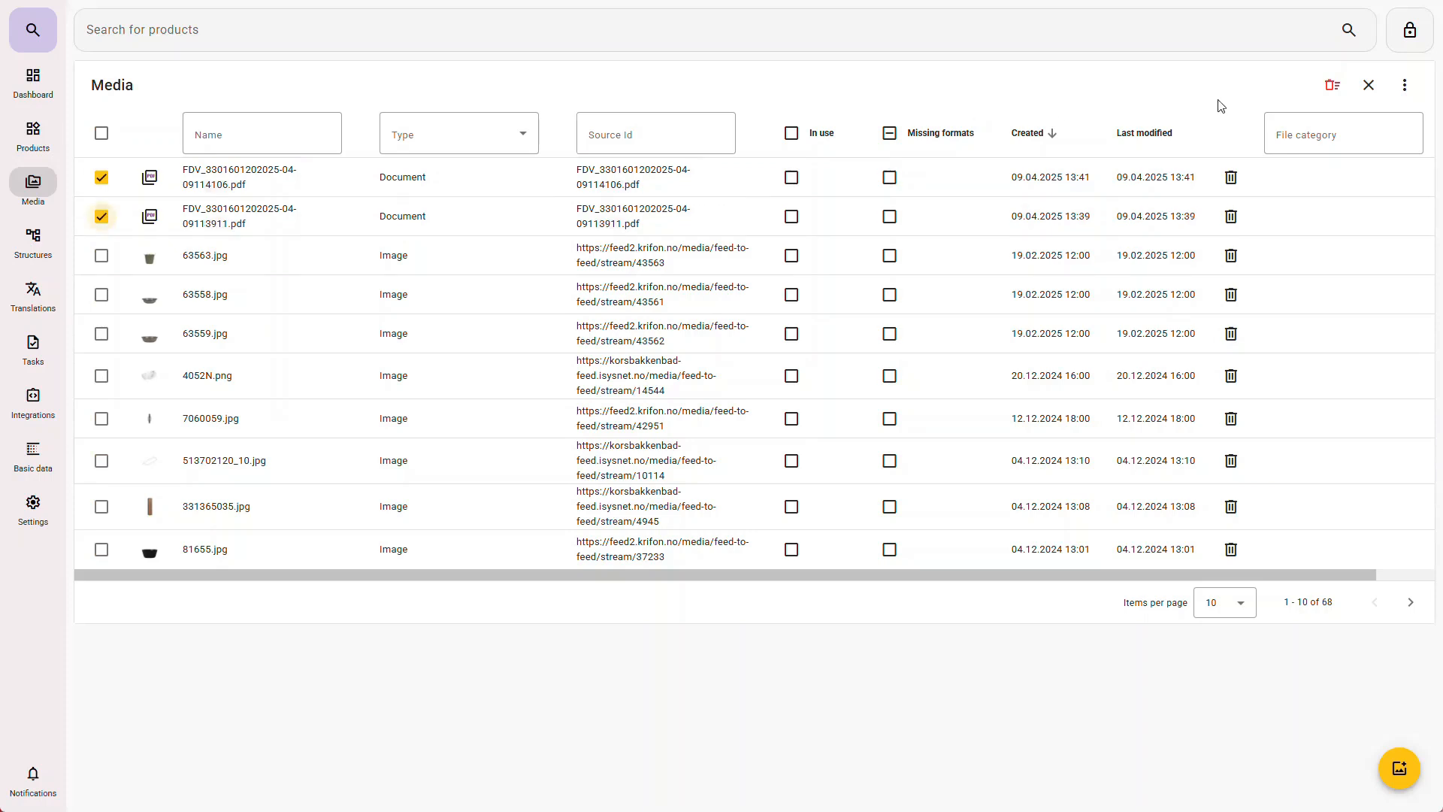
left_click(1330, 90)
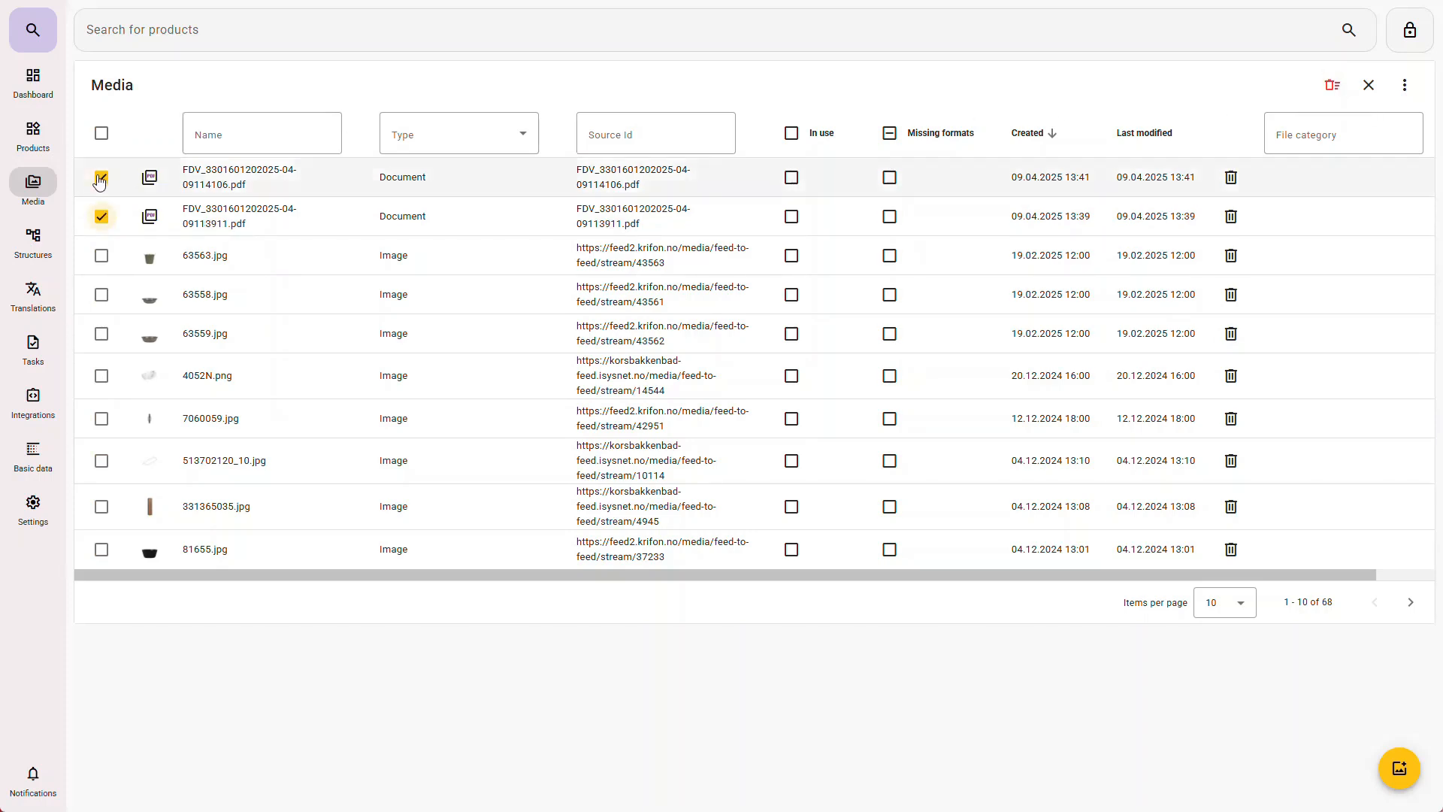
left_click(1377, 89)
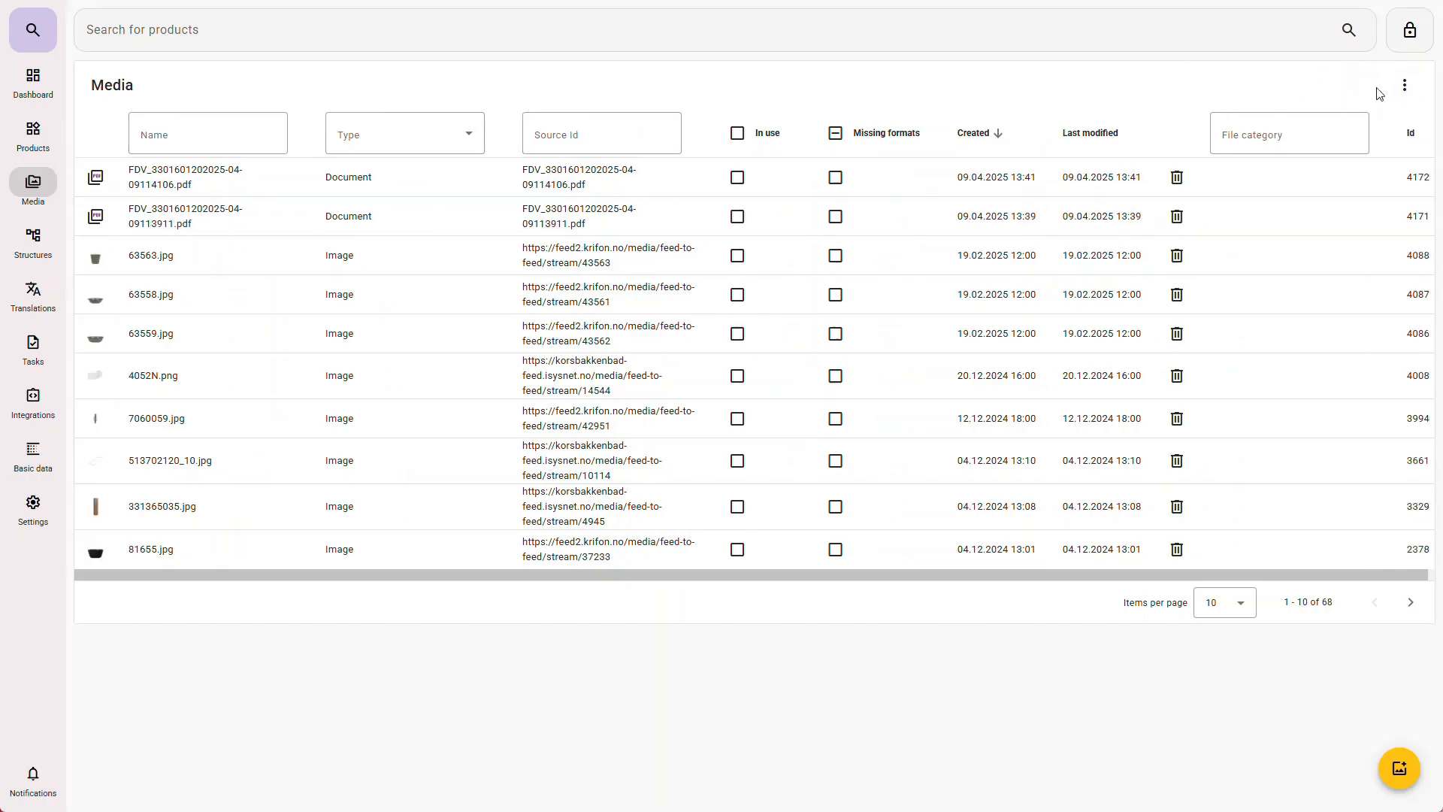
- Clear the In use filter from the media list and open 251109035.png for editing
left_click(738, 133)
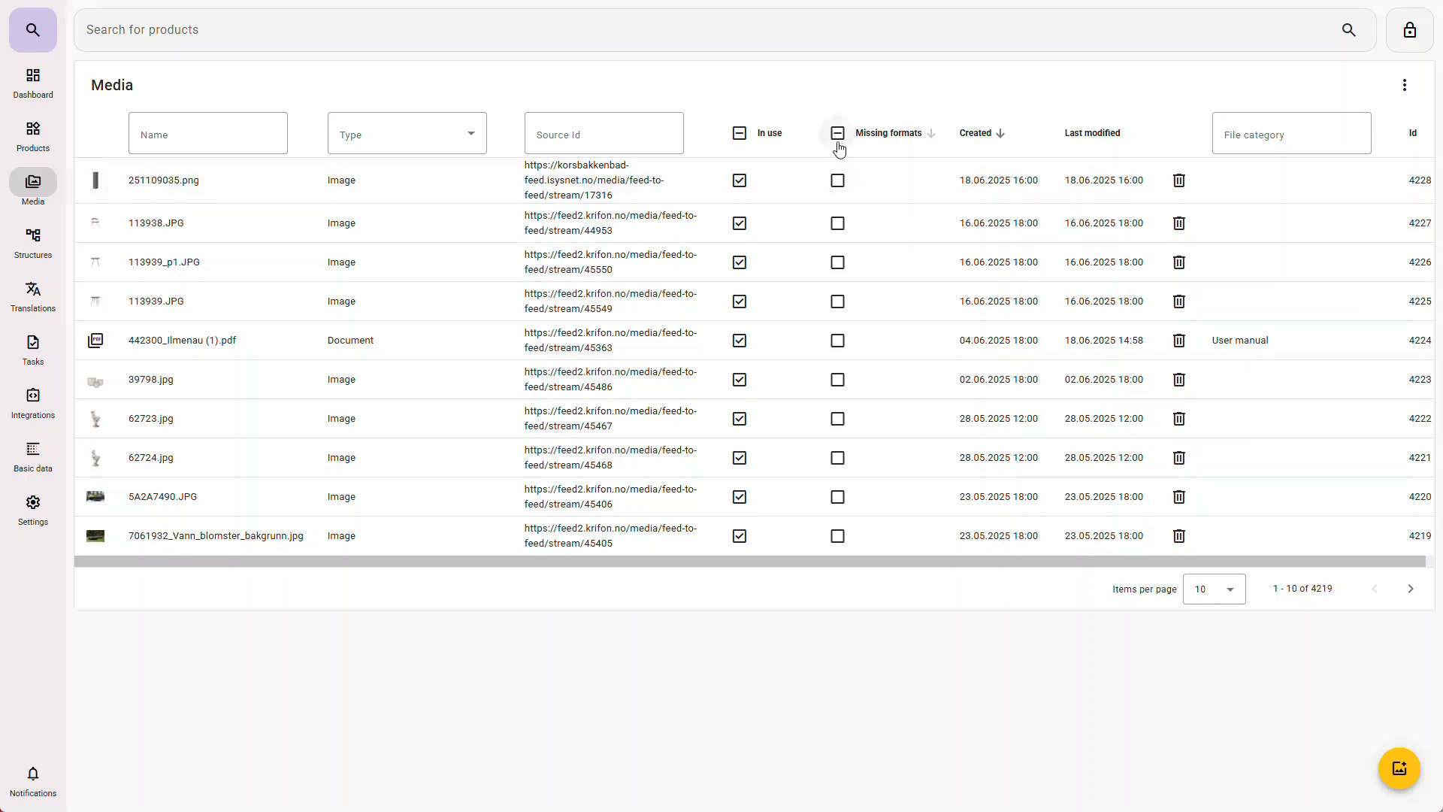
left_click(394, 192)
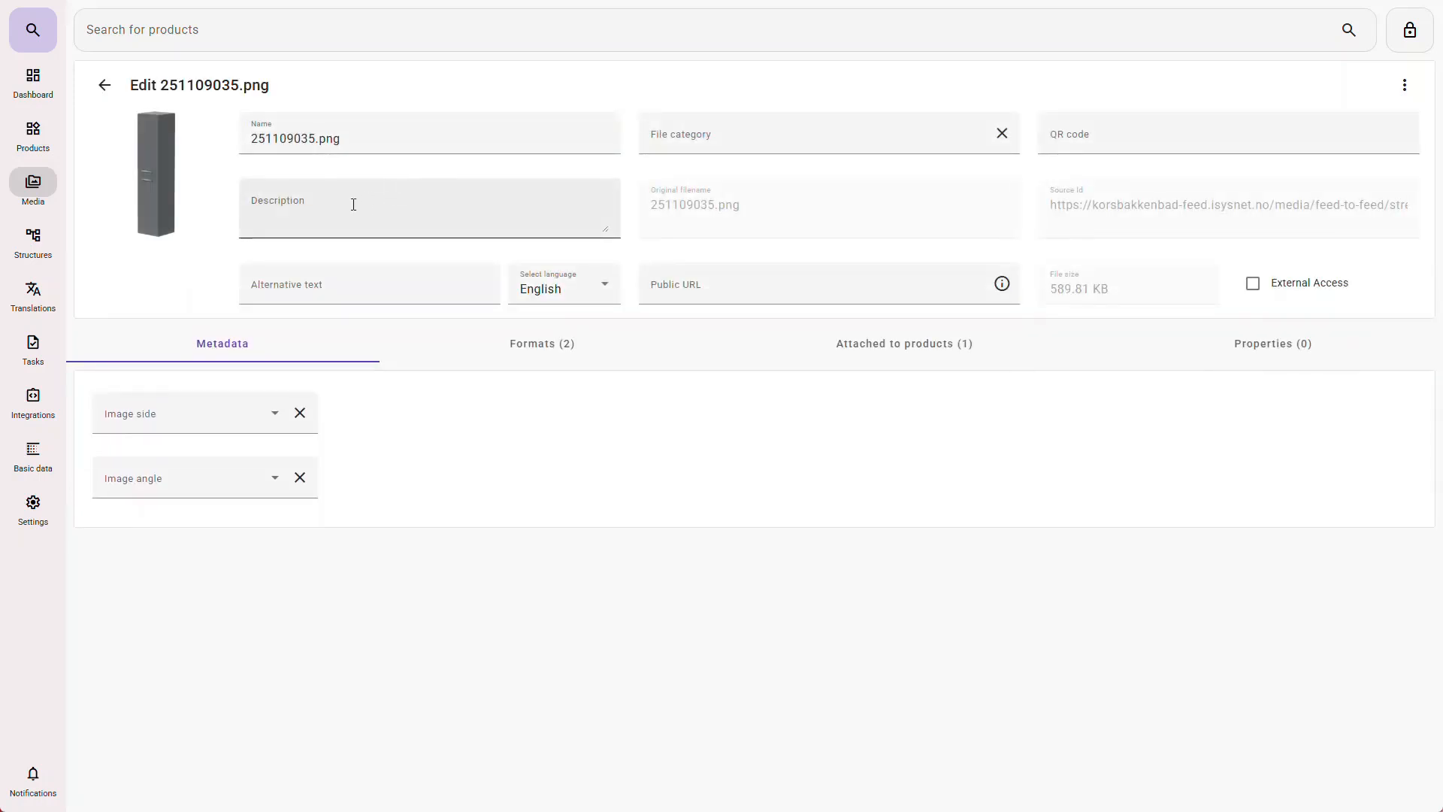
- Review the image's name, public URL, alternative text and external access fields
triple_click(331, 139)
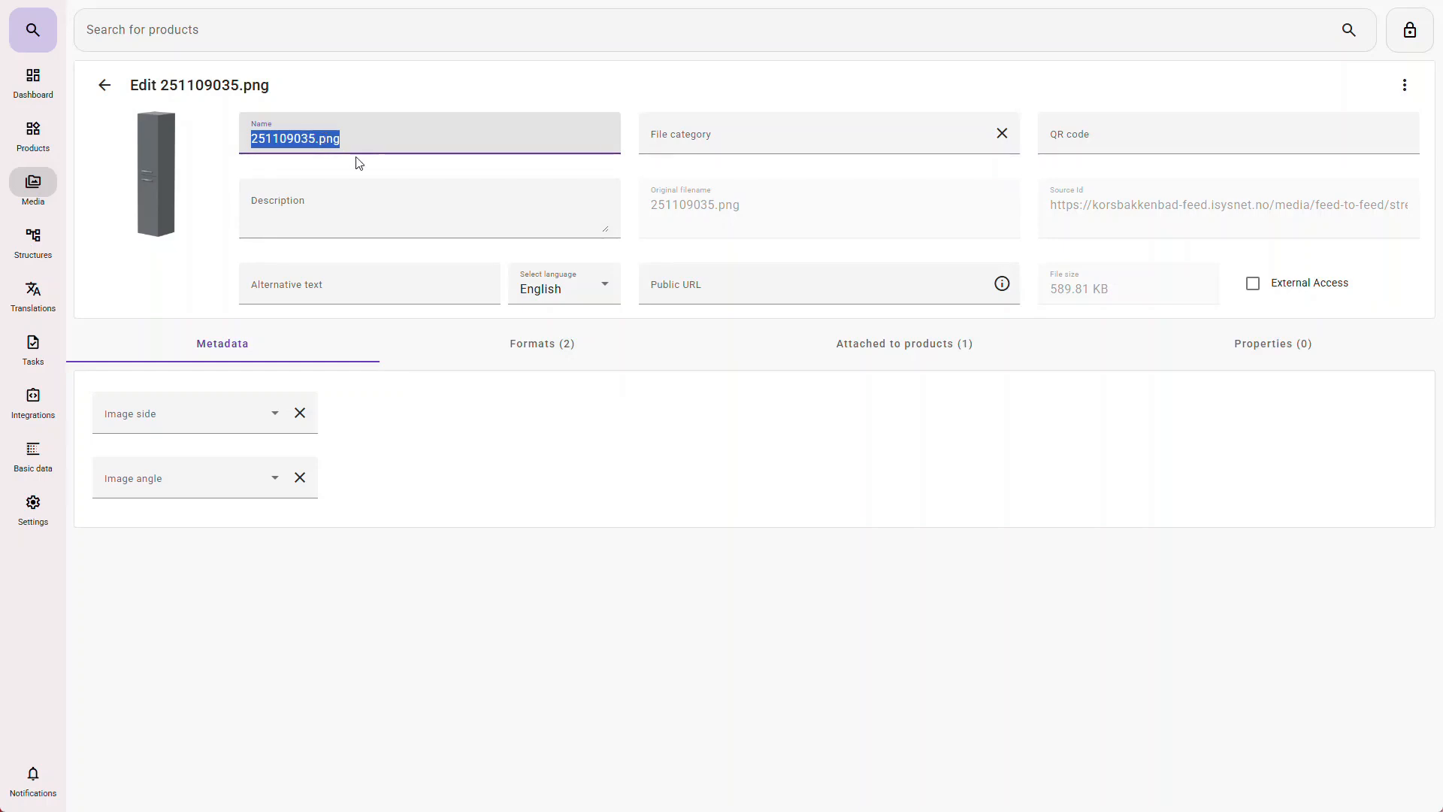
left_click(701, 284)
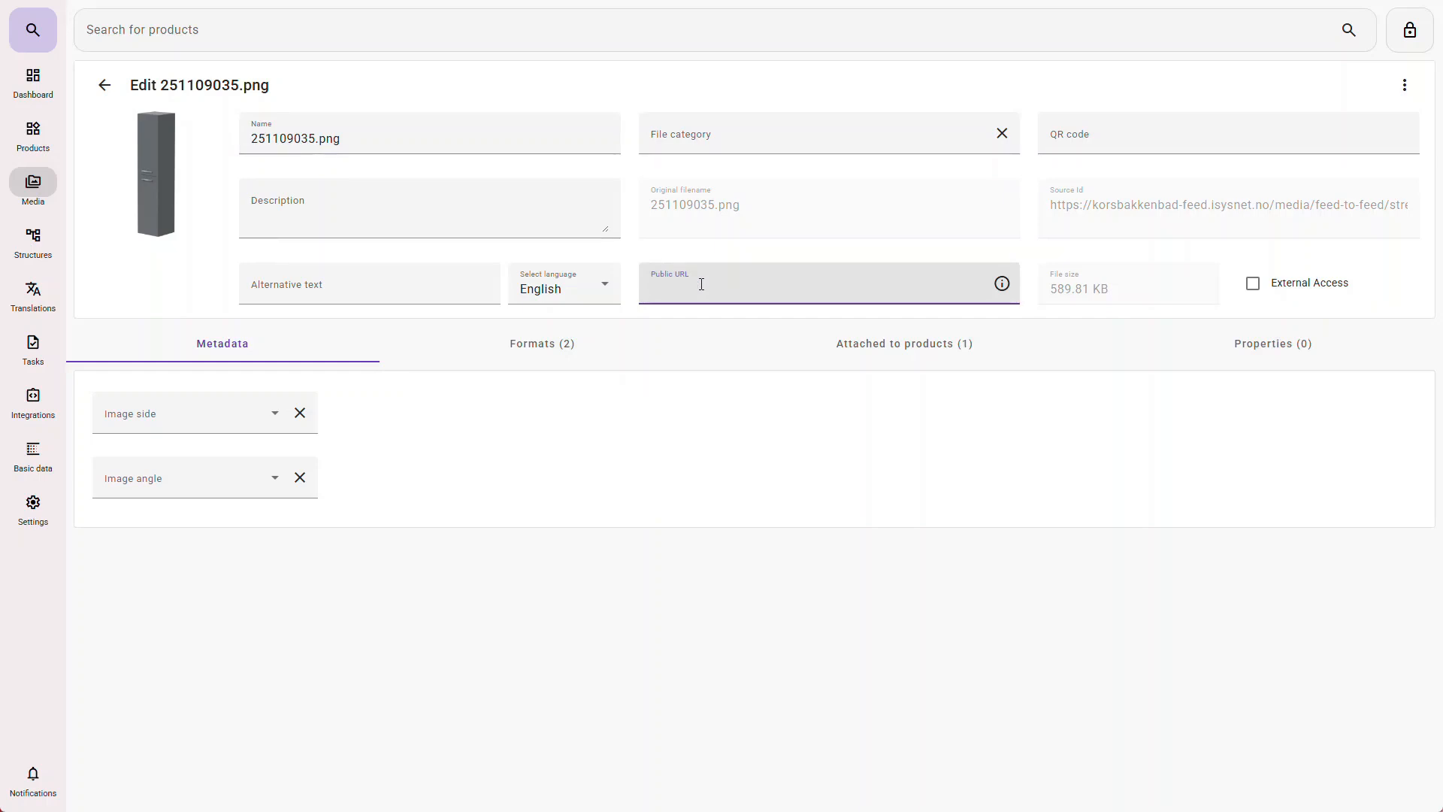
left_click(439, 283)
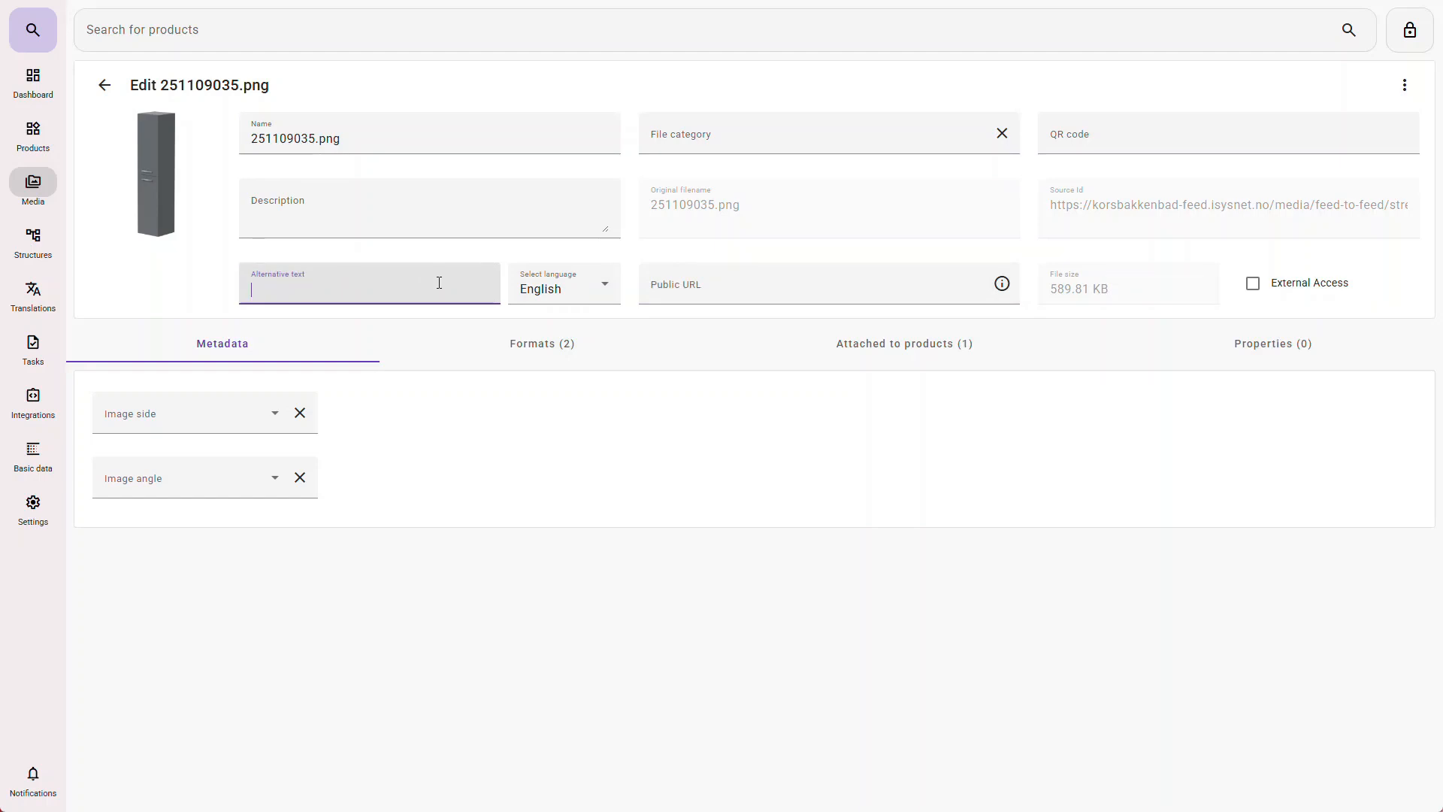
left_click(1254, 284)
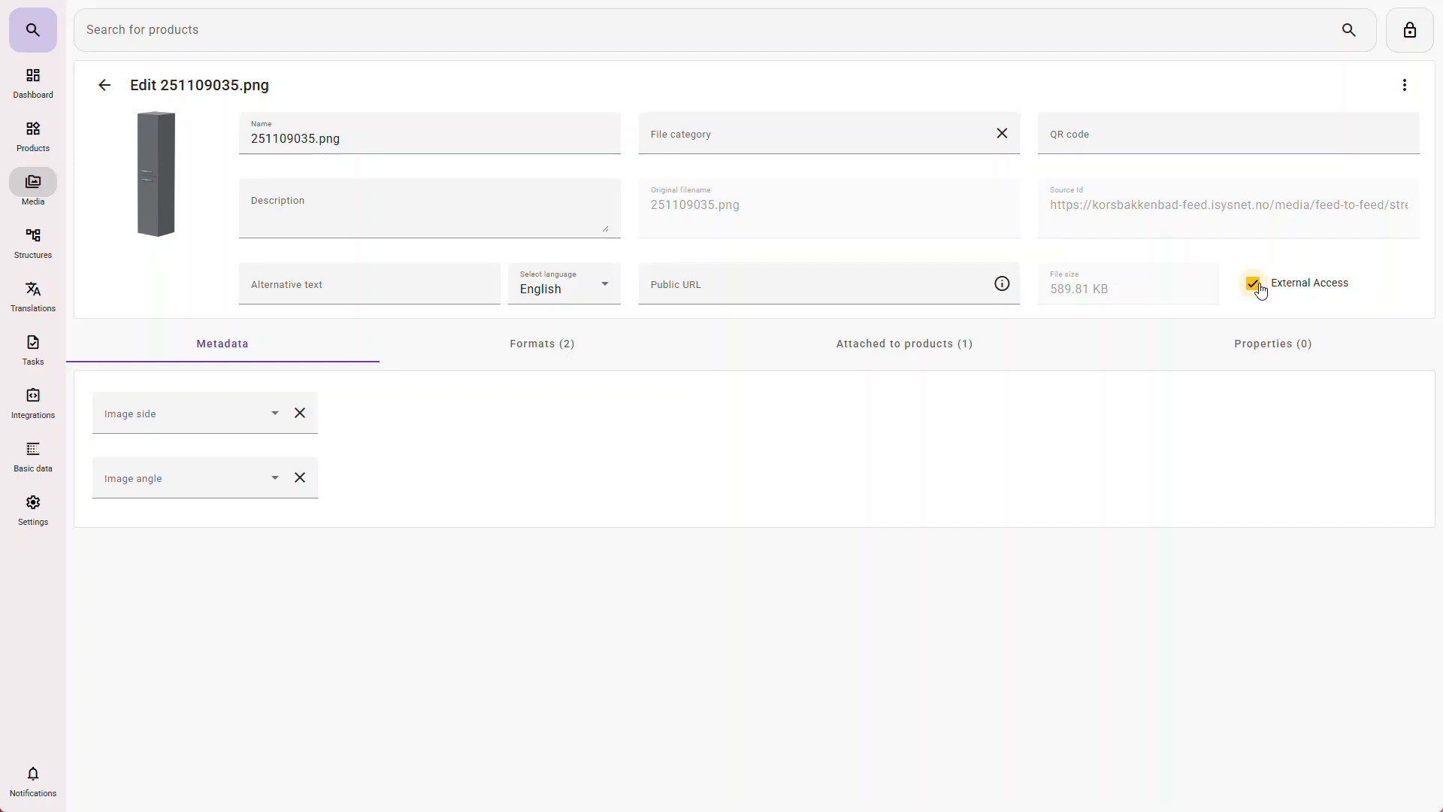
- Check the available metadata options for the image side and image angle
left_click(195, 402)
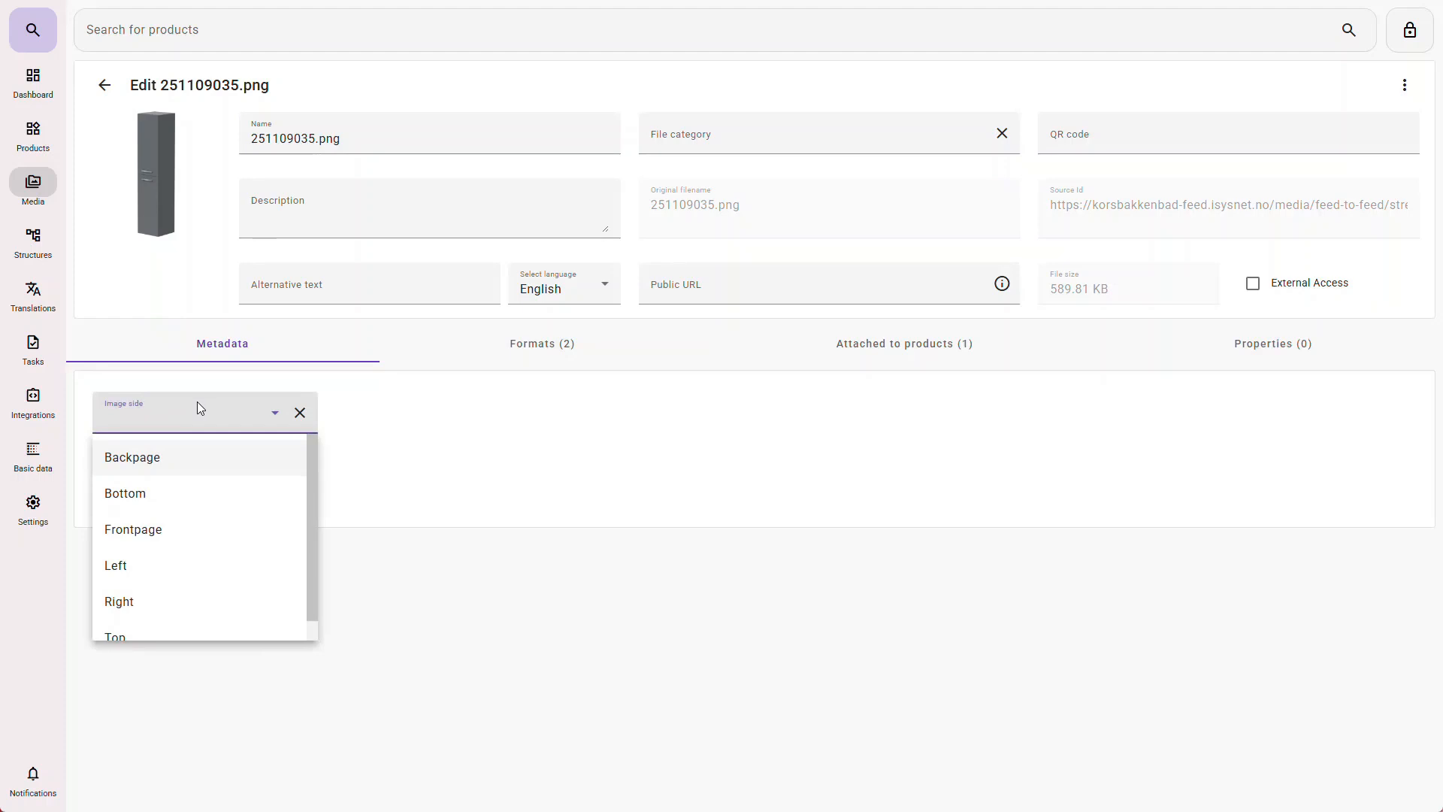
left_click(354, 464)
left_click(254, 475)
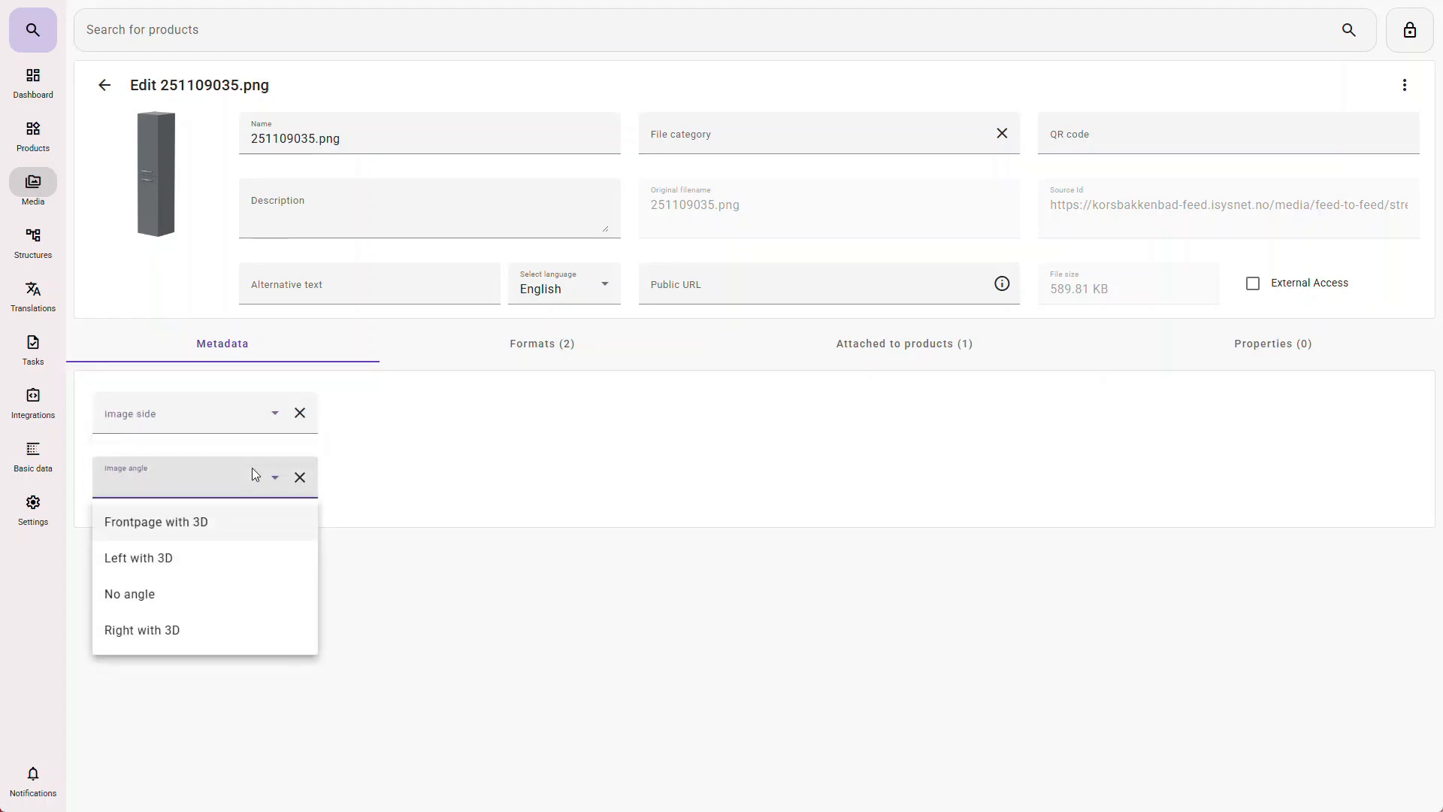
left_click(360, 472)
- Examine the image's formats, attached products and the key and value fields for custom properties
left_click(576, 343)
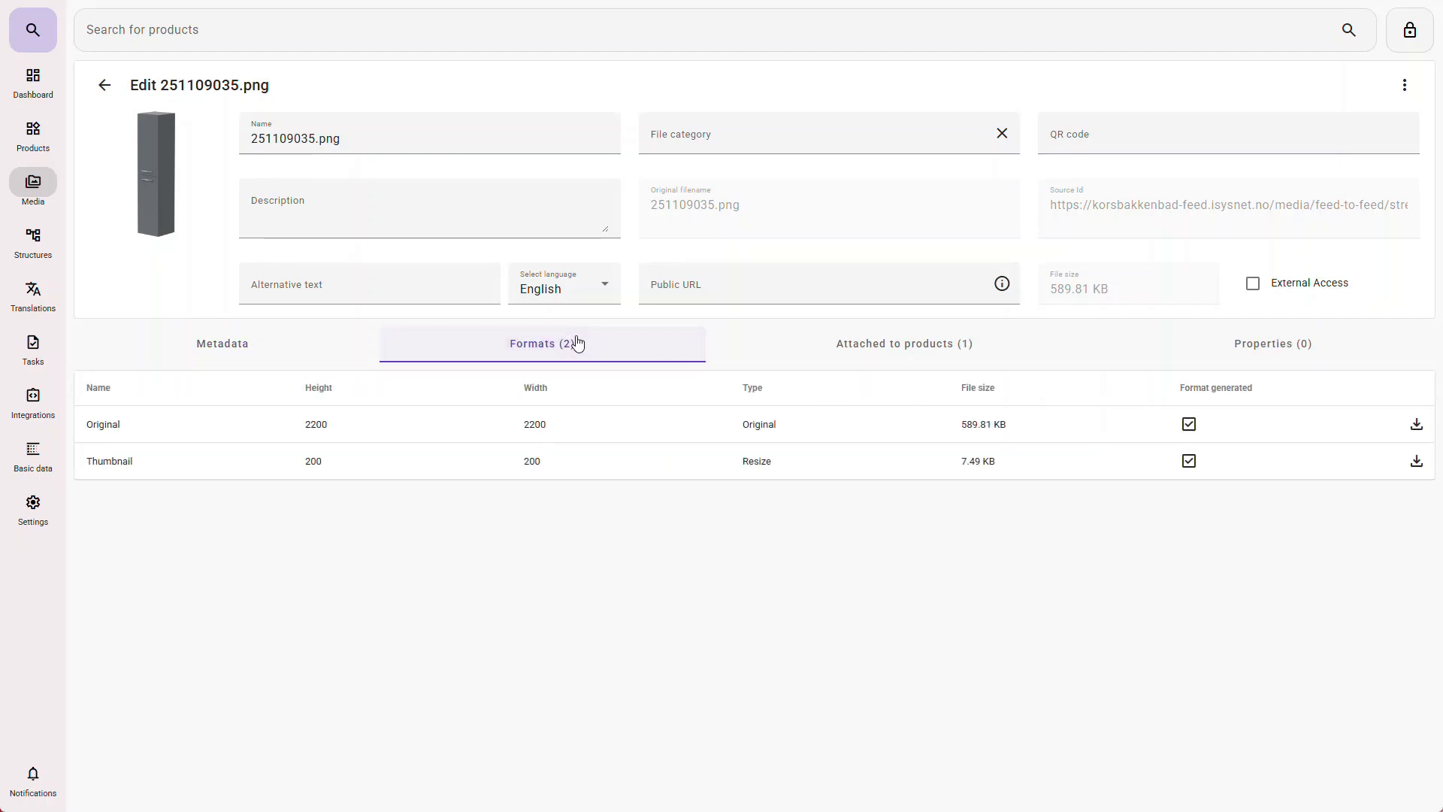
left_click(861, 346)
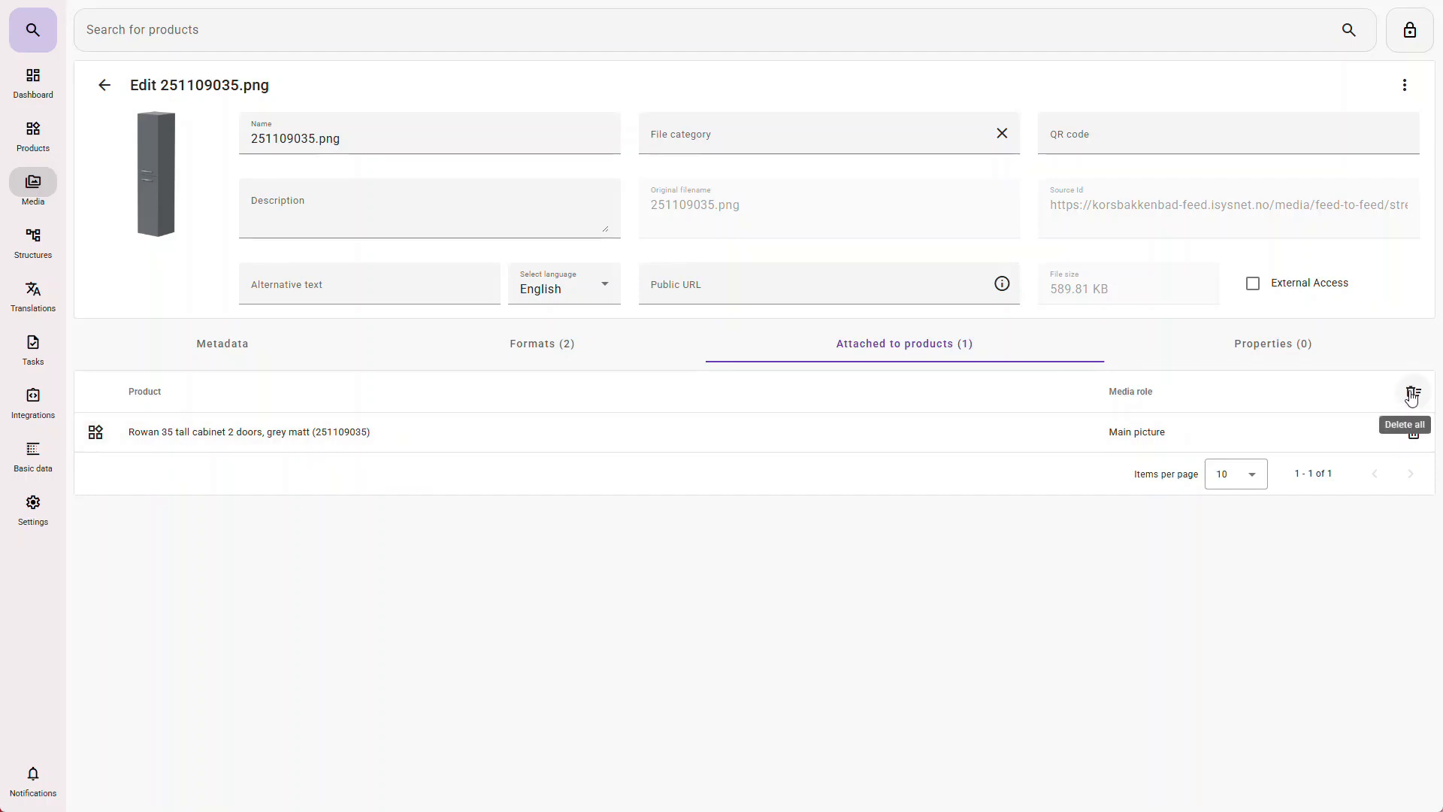
left_click(1276, 350)
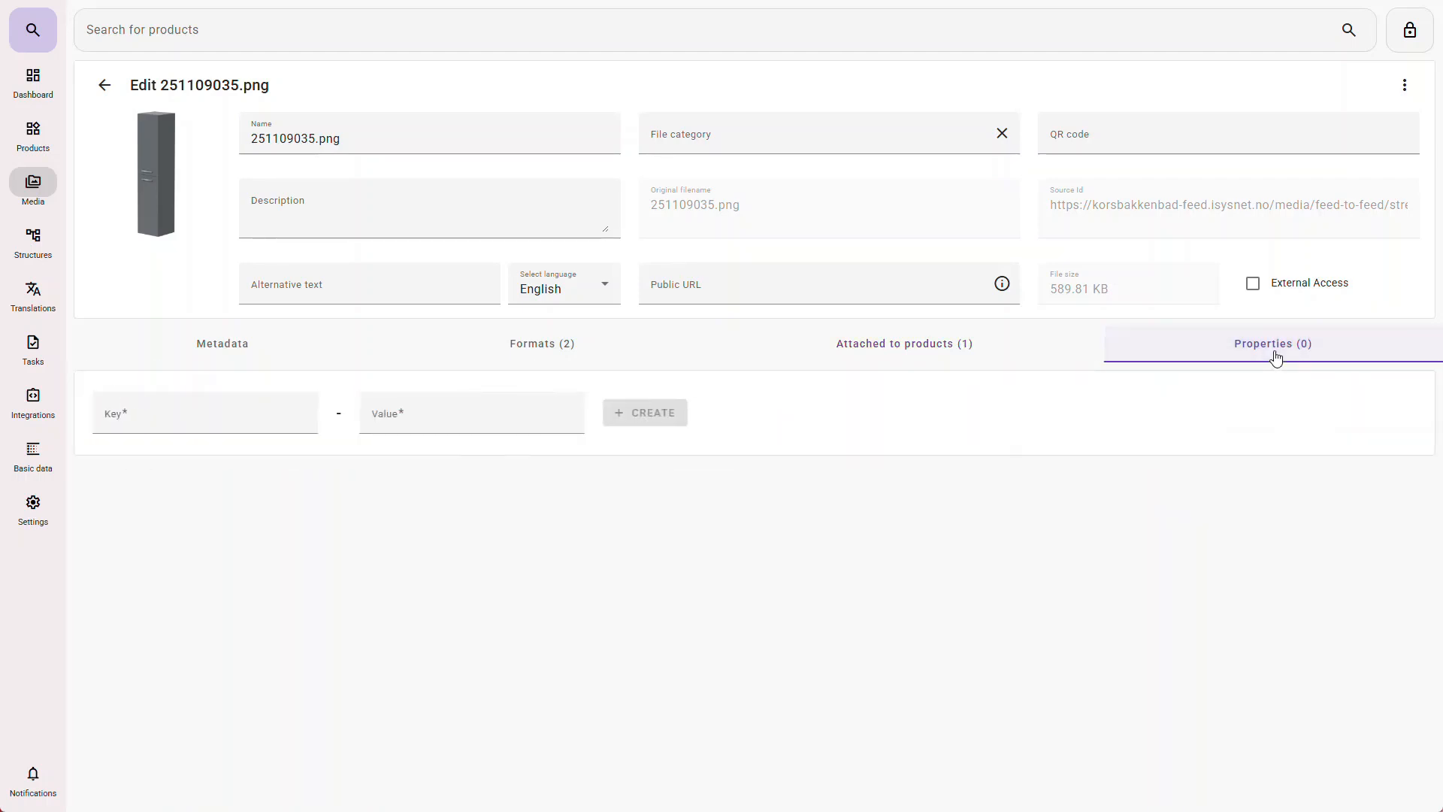
left_click(242, 425)
left_click(494, 422)
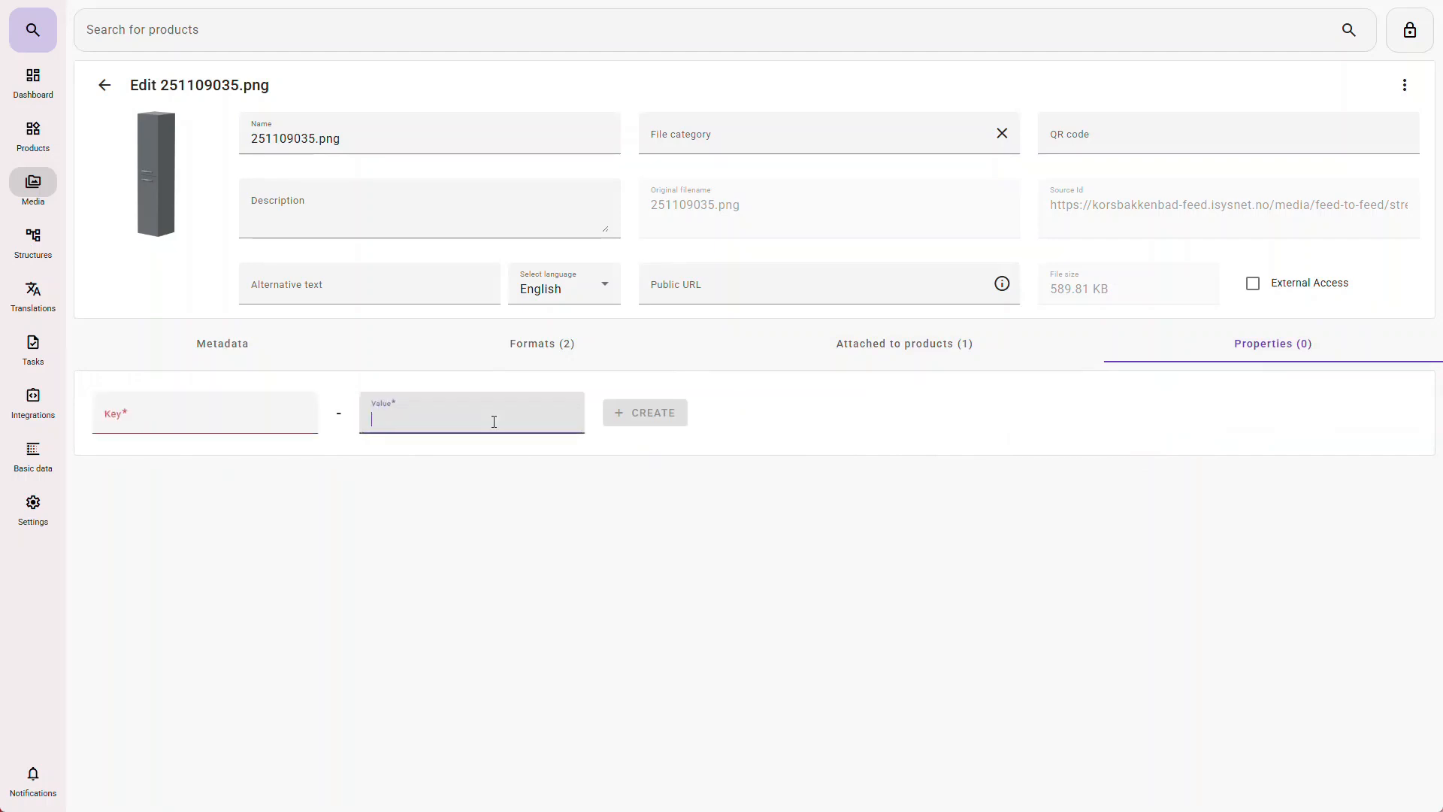
- View the page for attaching 251109035.png to products, return to its details and review the other media actions
left_click(1403, 88)
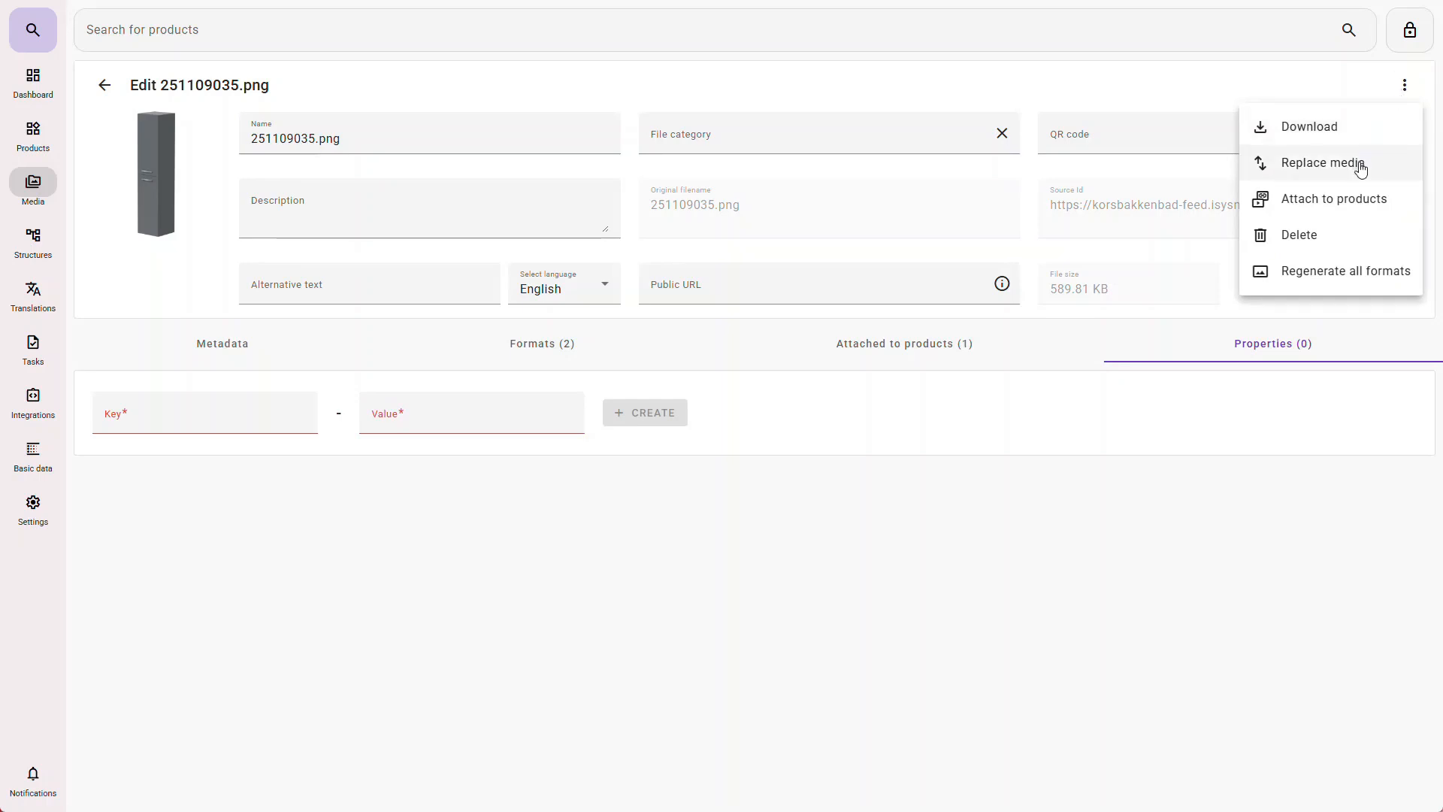
left_click(1358, 199)
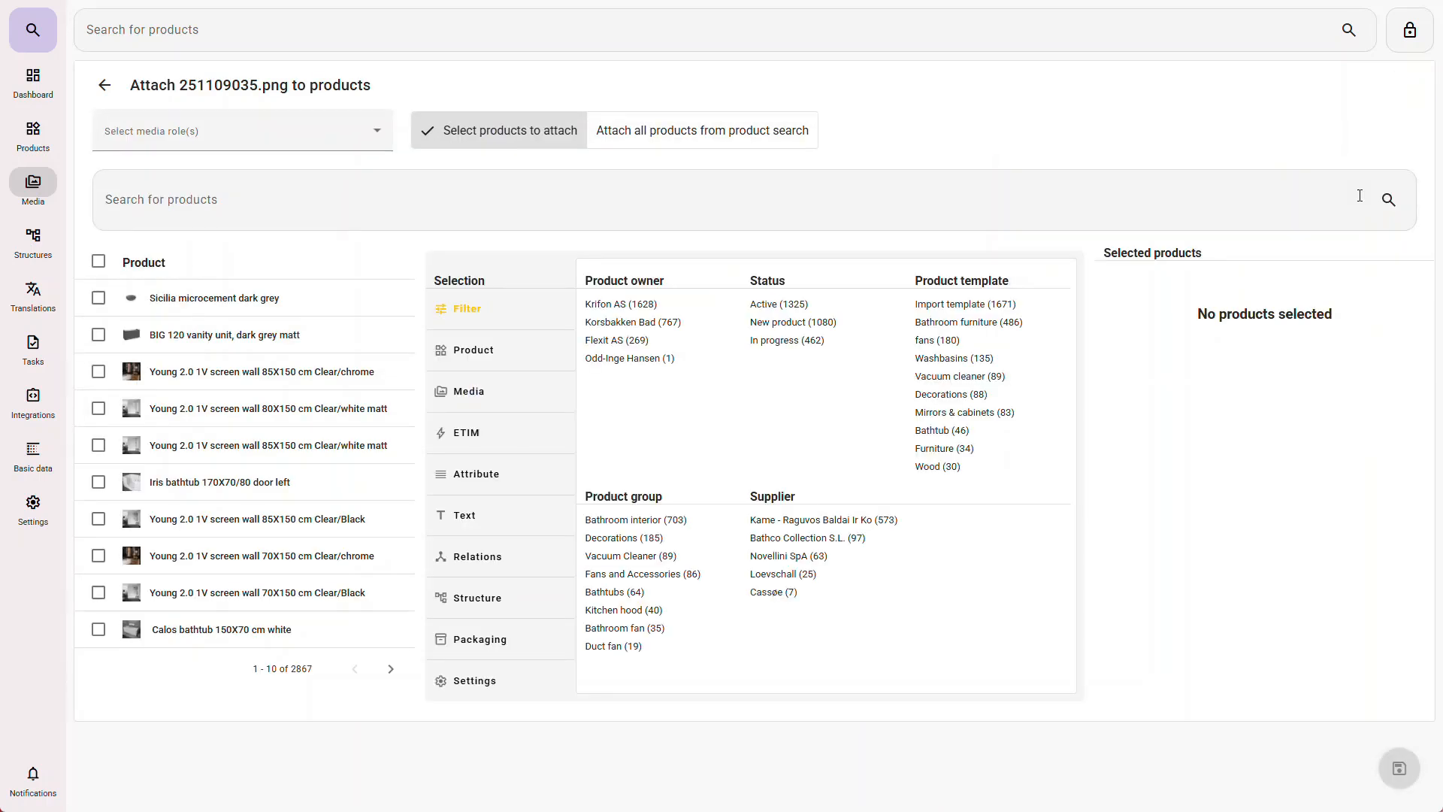
left_click(104, 85)
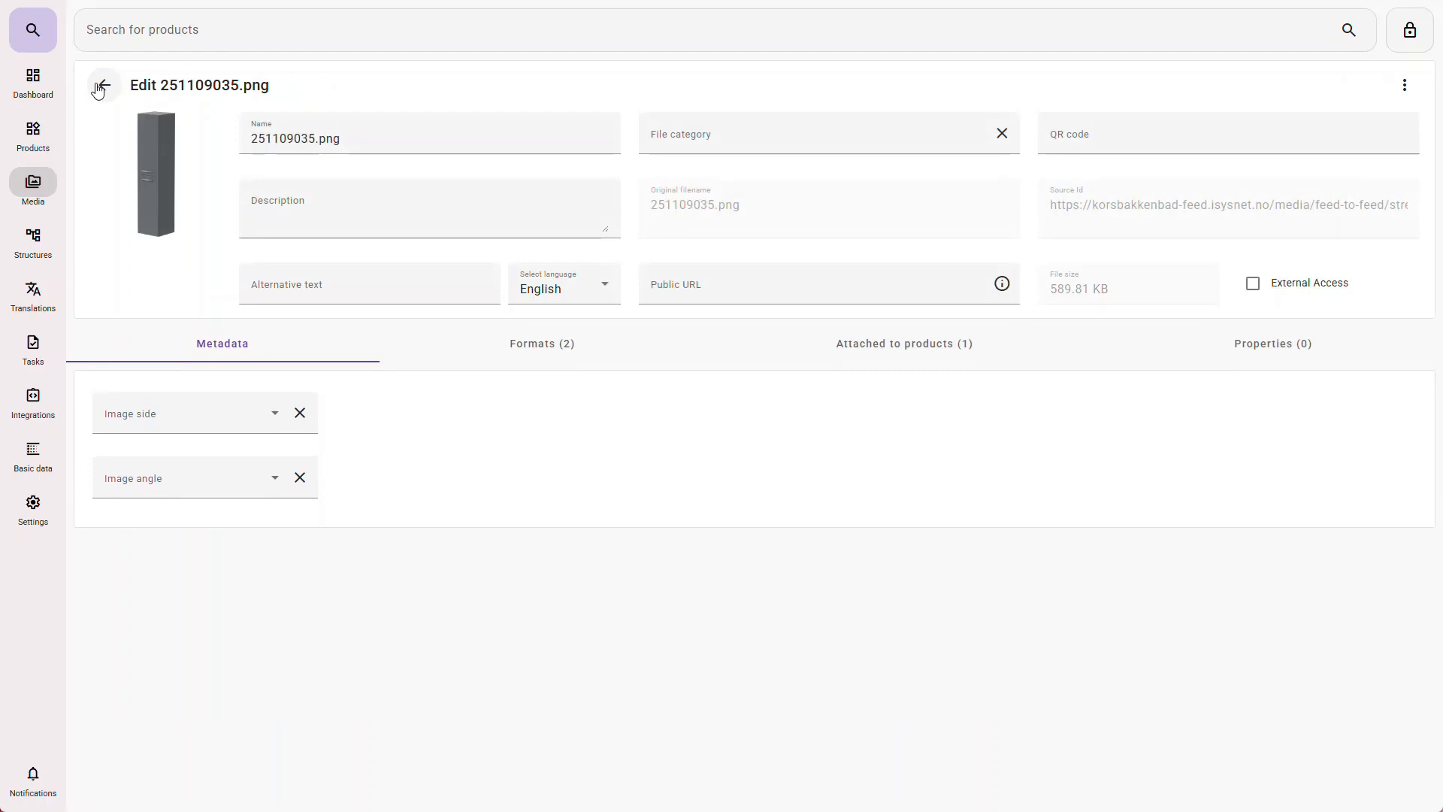
left_click(1402, 87)
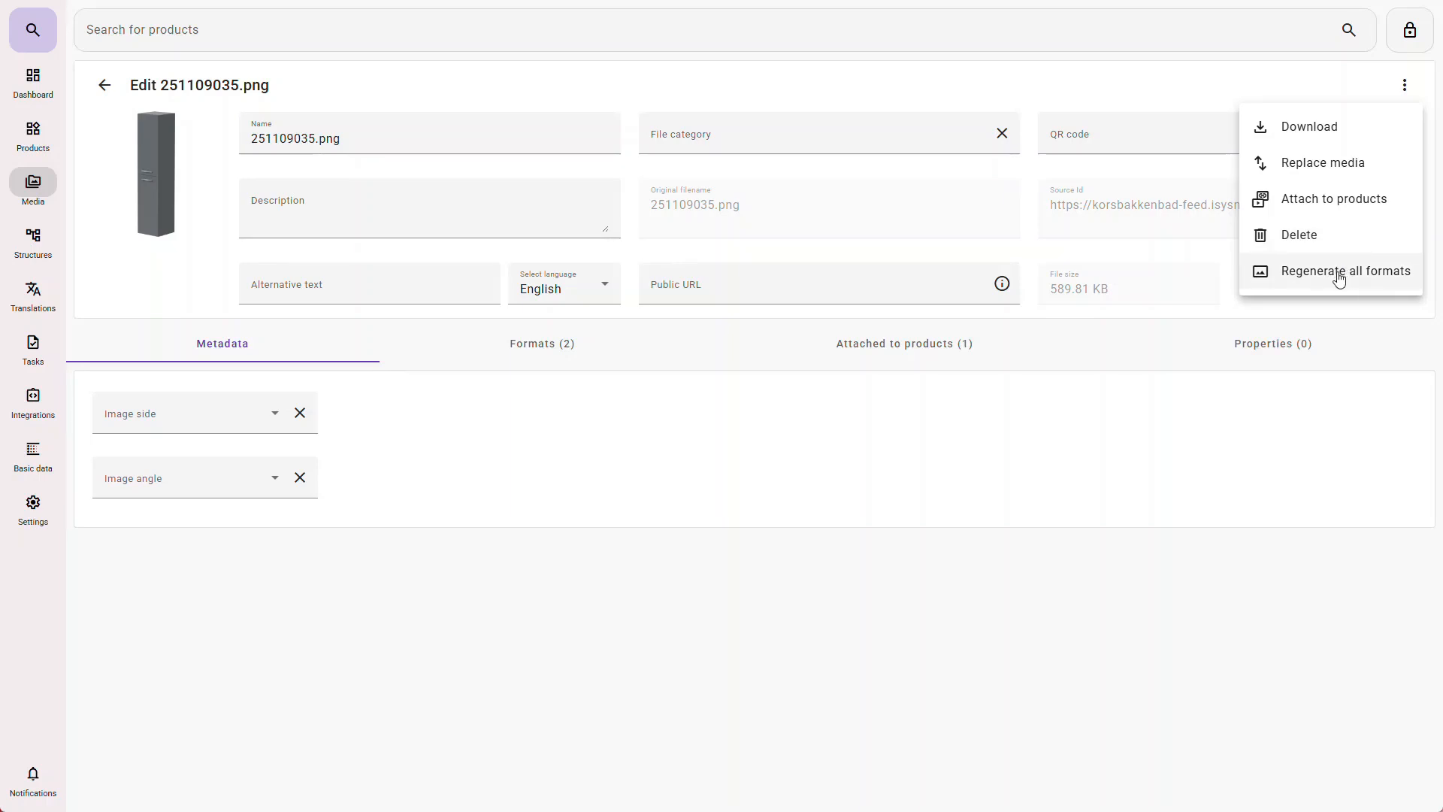
- Create media file categories with Norwegian and English names: Brukermanual/User manual with code manual, and Monteringsanvisning/Assembly manual with code assembly
left_click(36, 86)
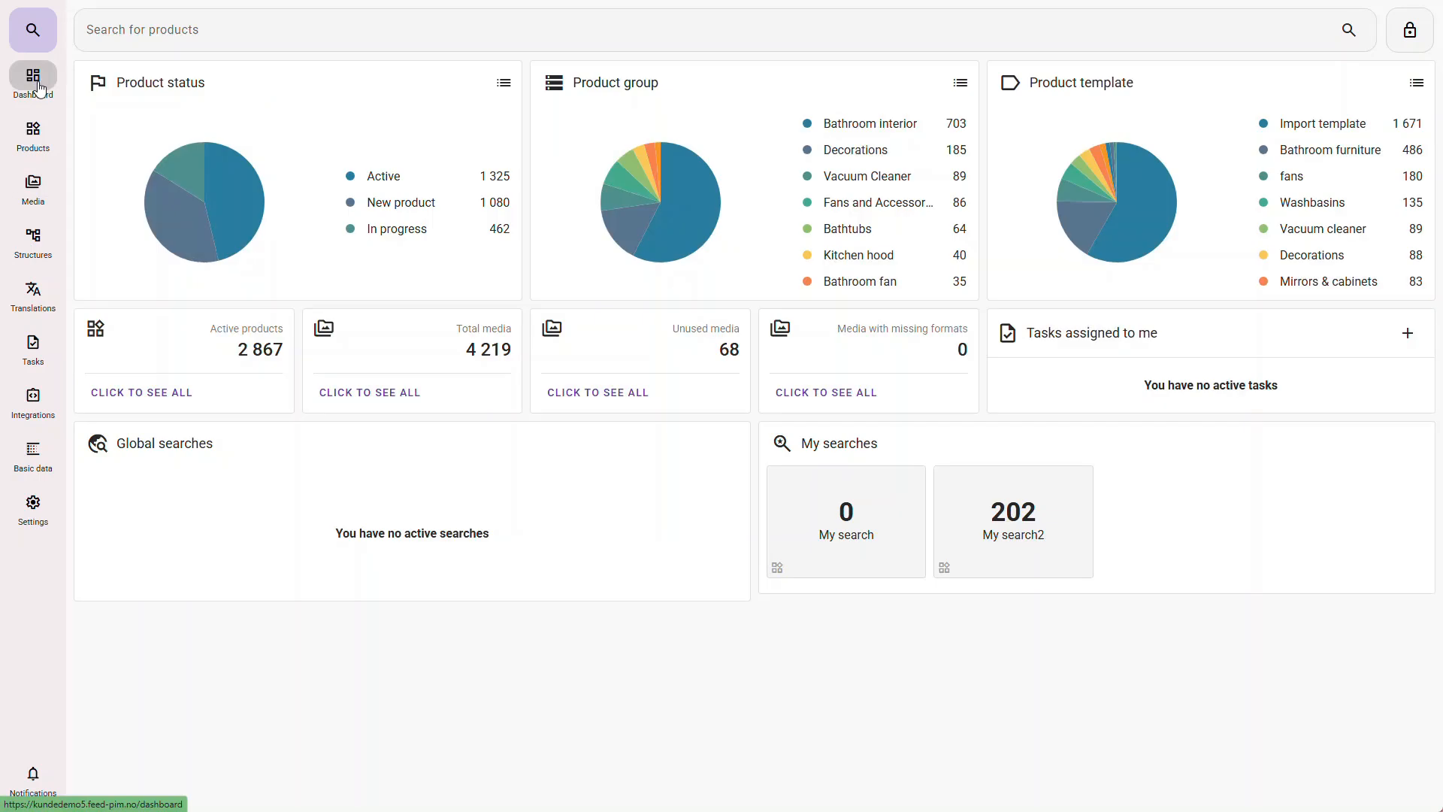
left_click(38, 460)
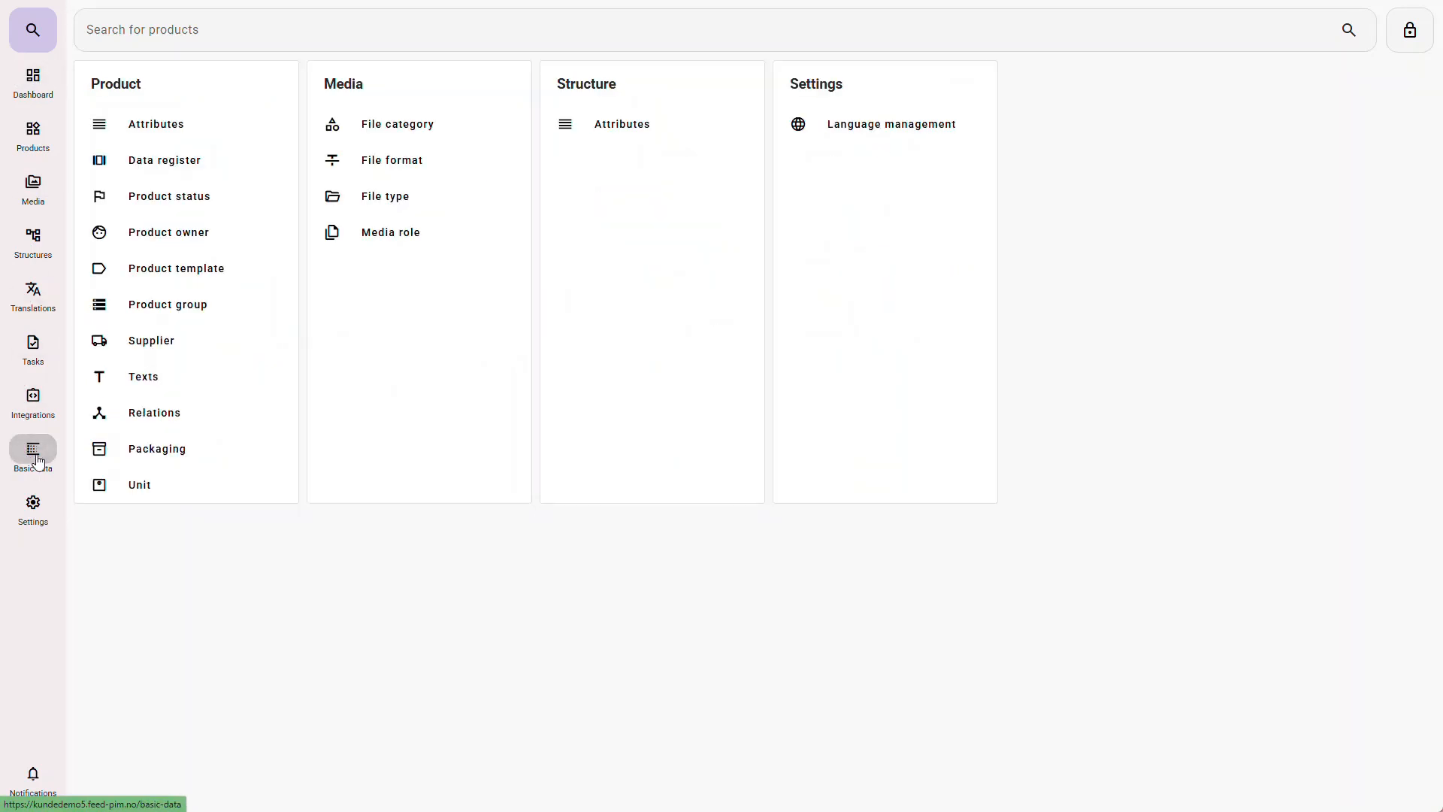
left_click(458, 137)
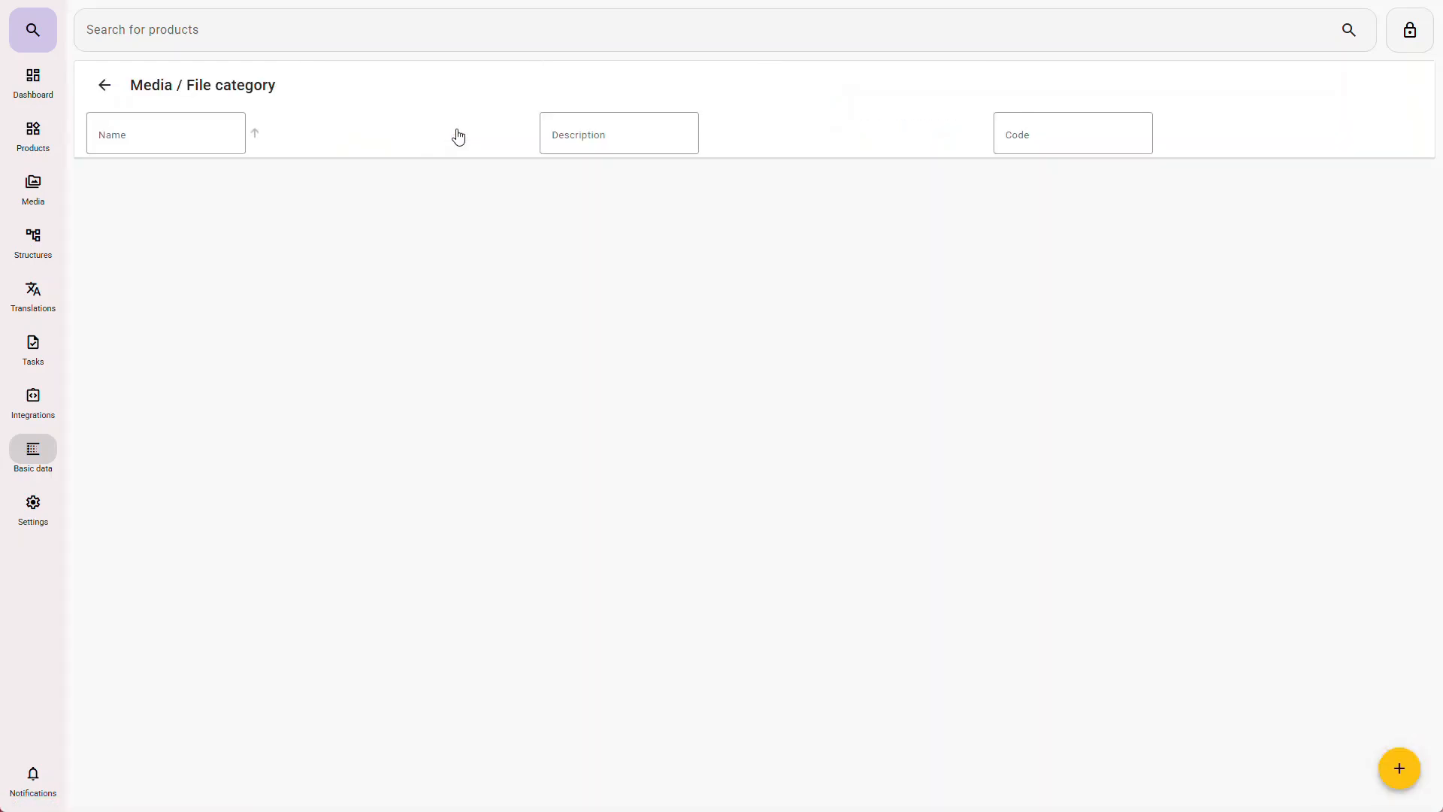
left_click(1399, 768)
left_click(753, 321)
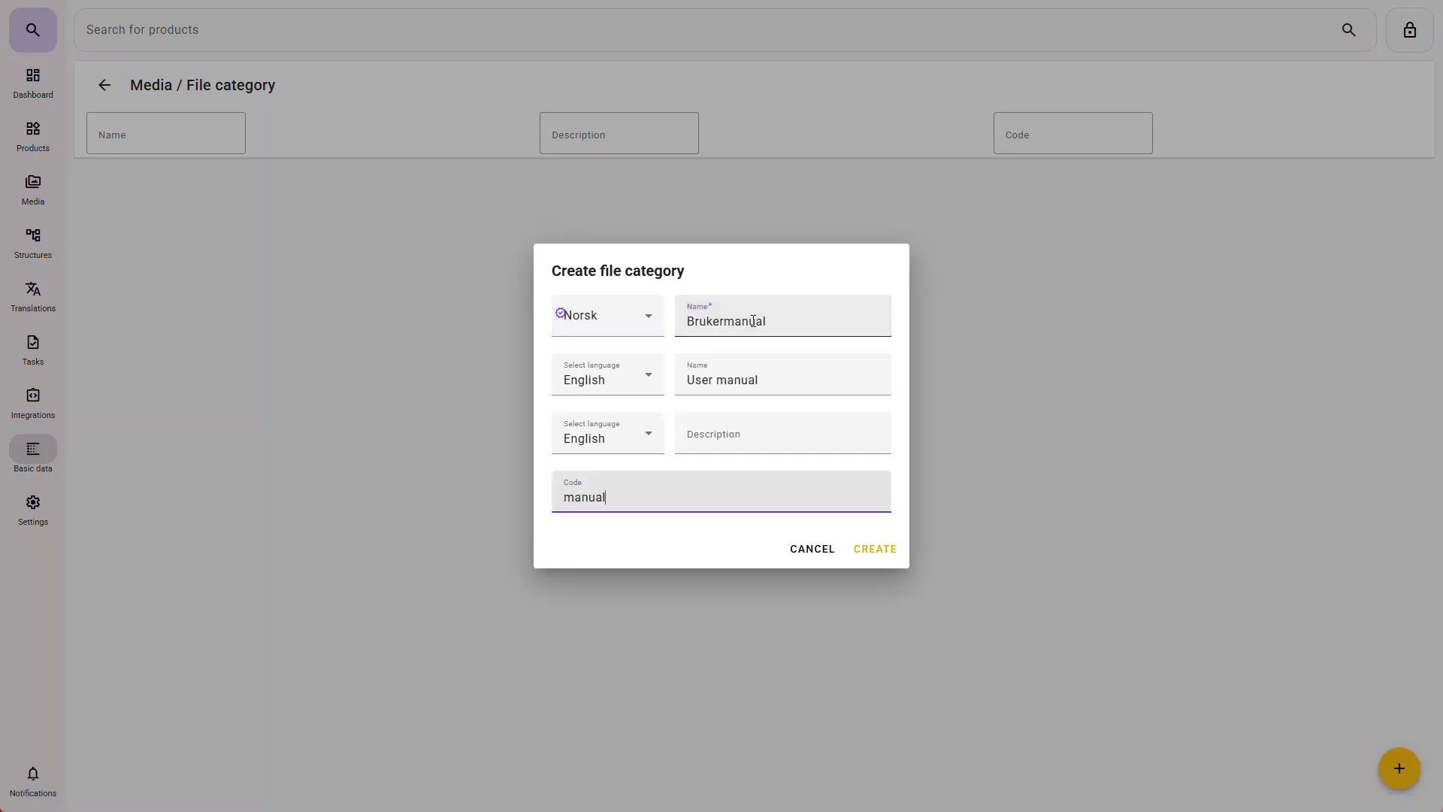
left_click(884, 550)
left_click(1398, 768)
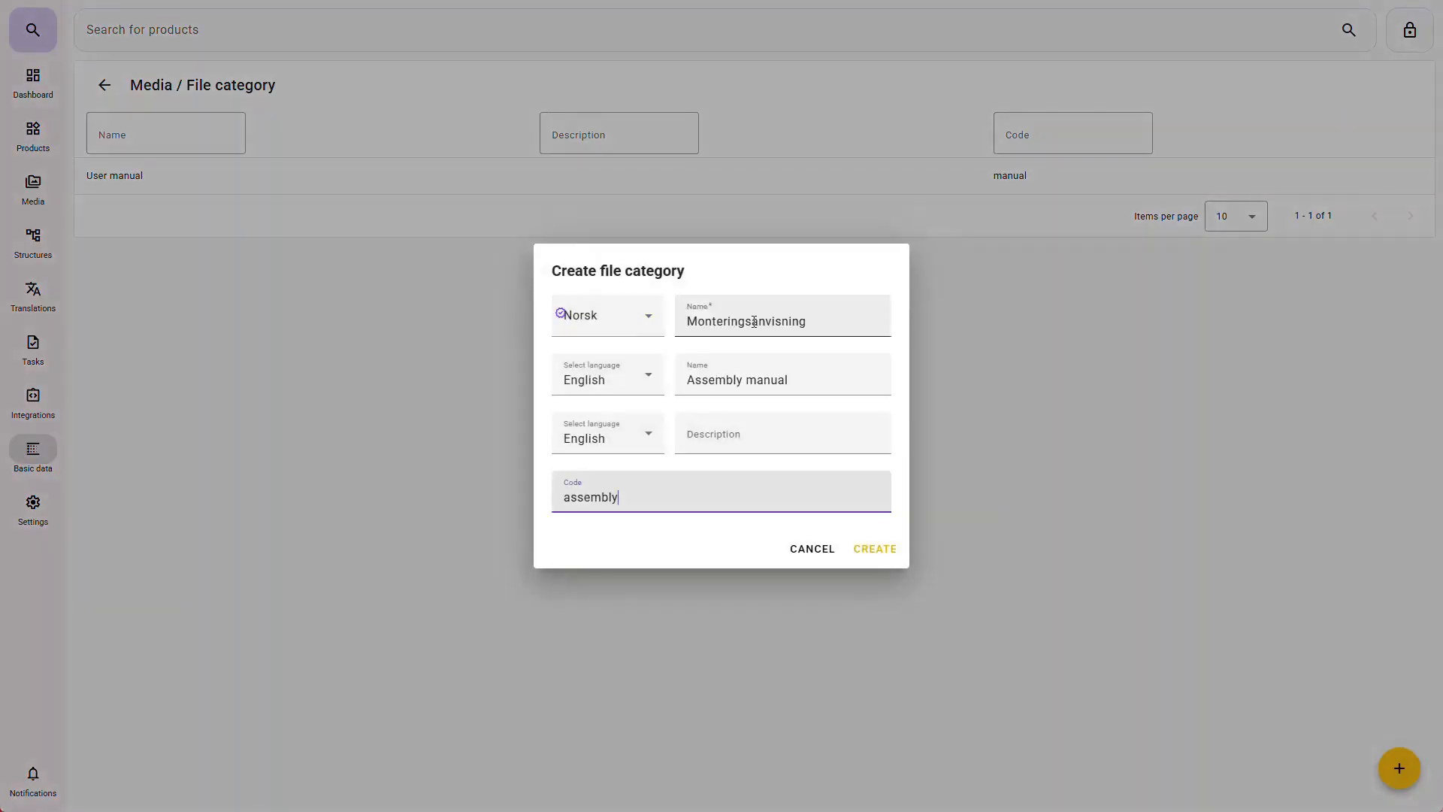
key("Return")
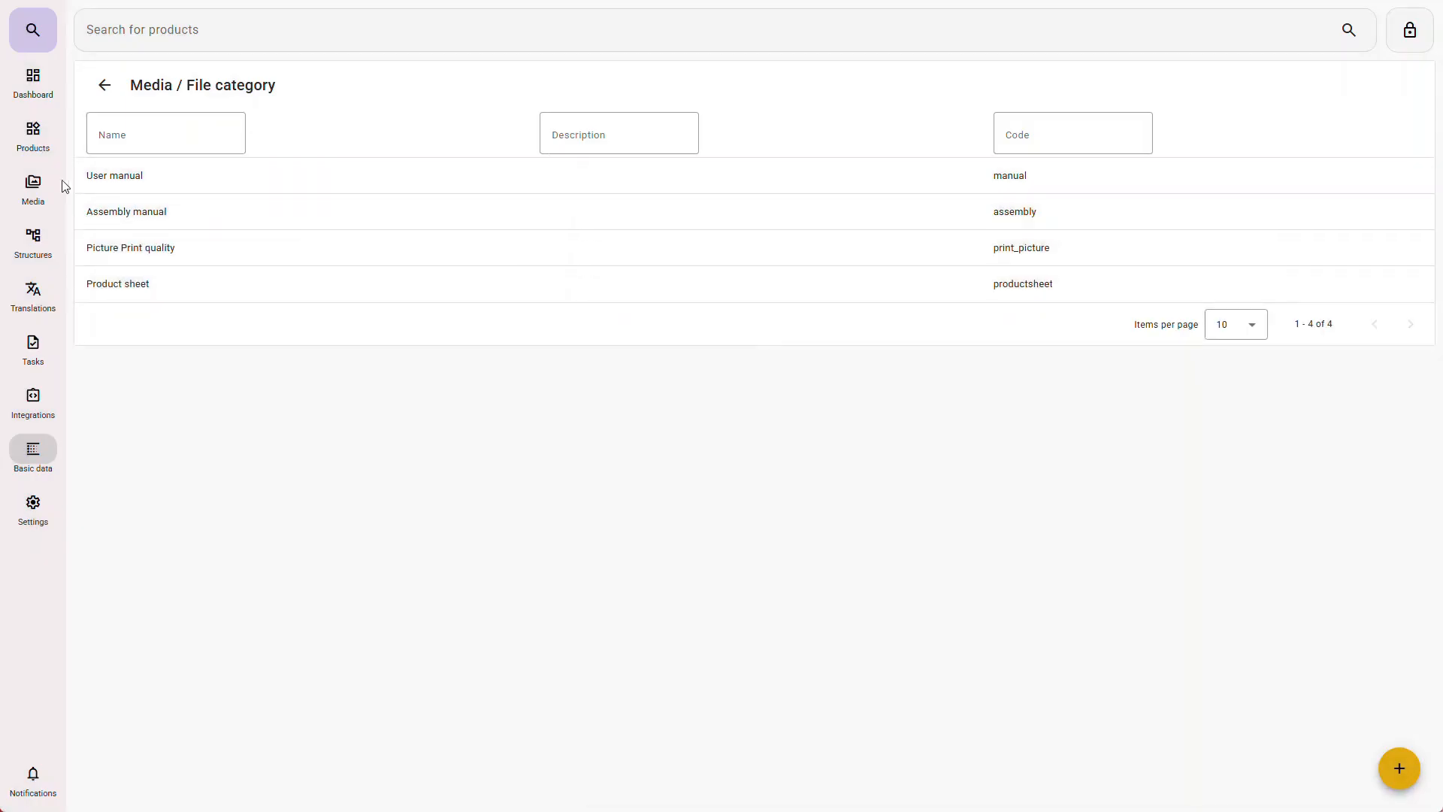
- Assign the User manual file category to 442300_Ilmenau (1).pdf in the media bank and return to the media list
left_click(33, 187)
left_click(1326, 137)
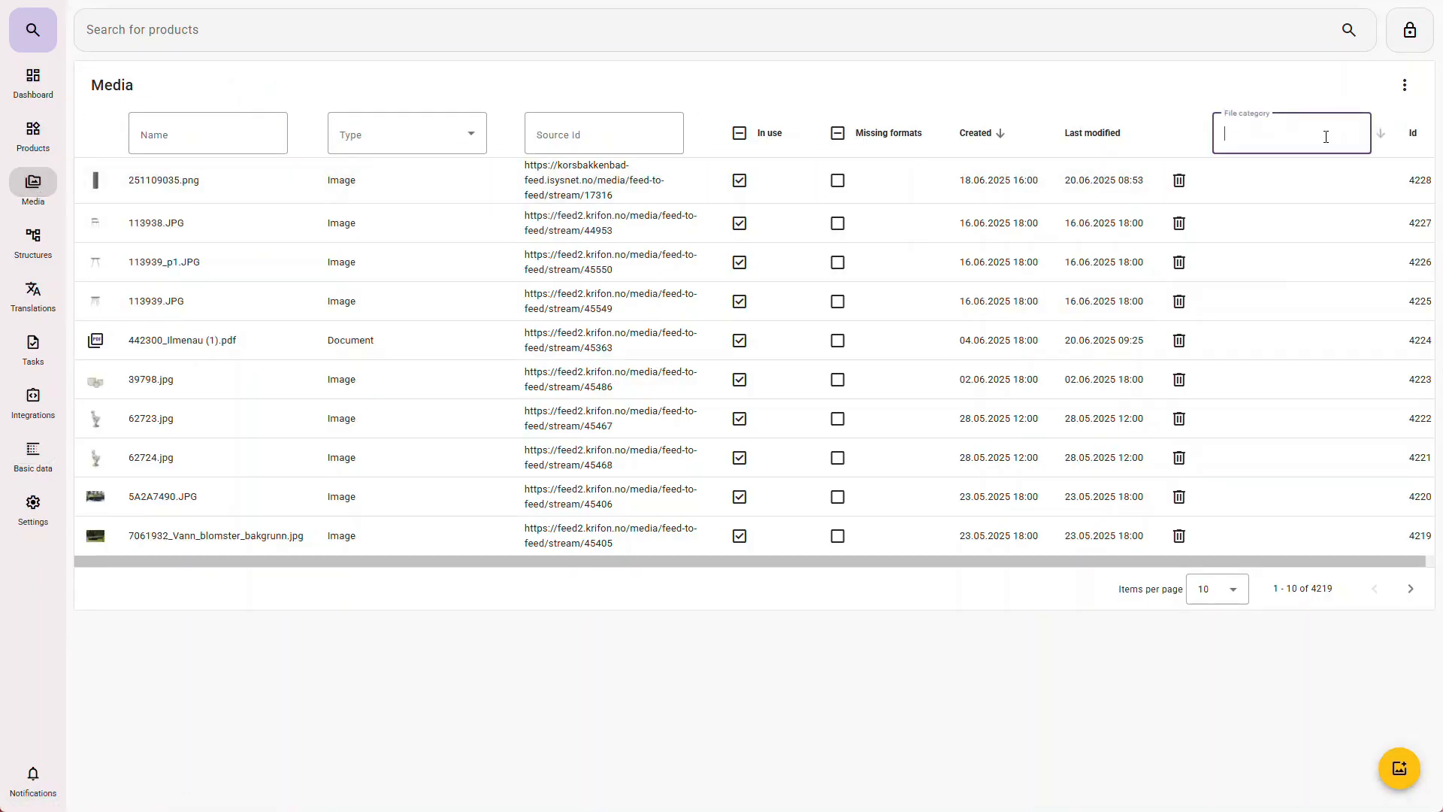
left_click(1285, 352)
left_click(859, 132)
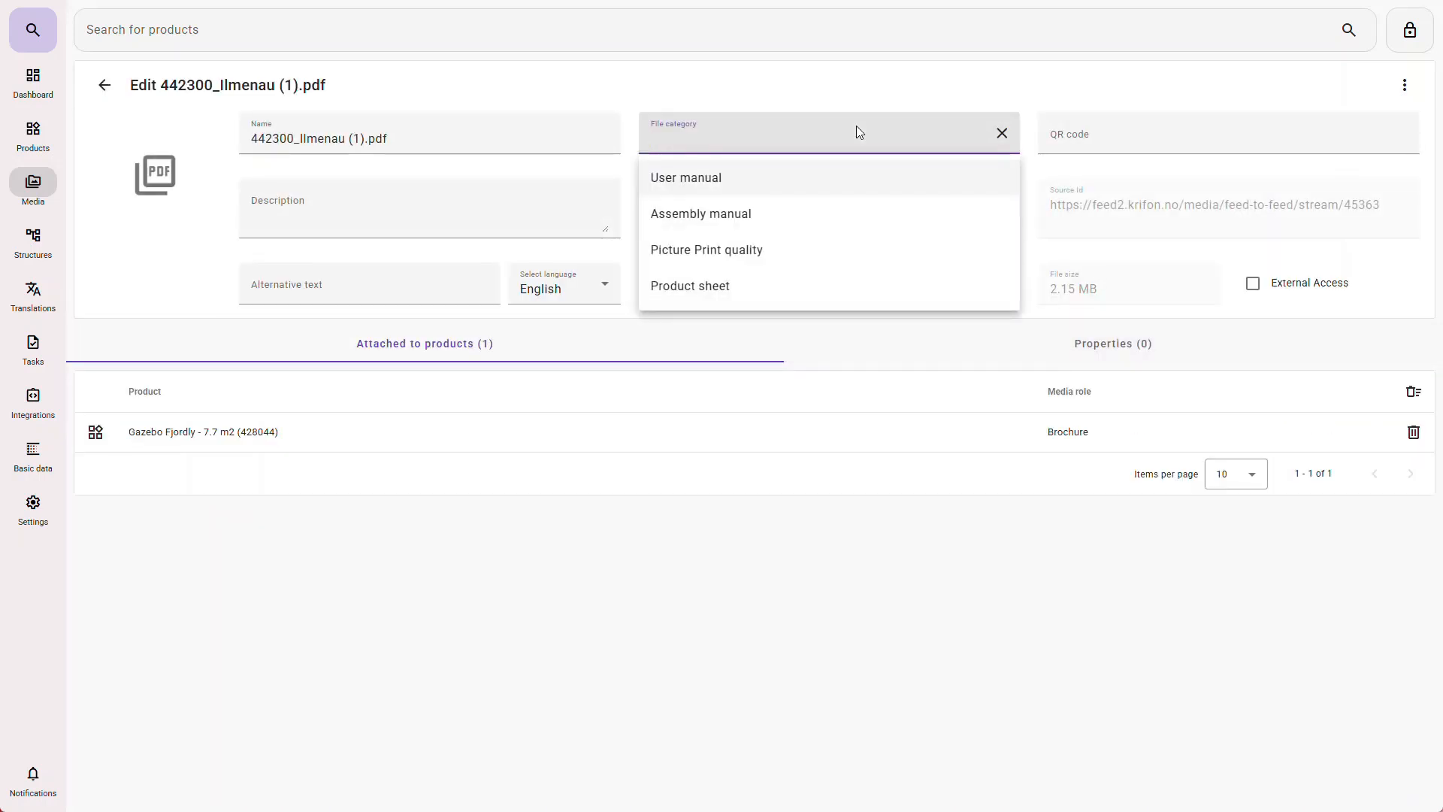
left_click(701, 186)
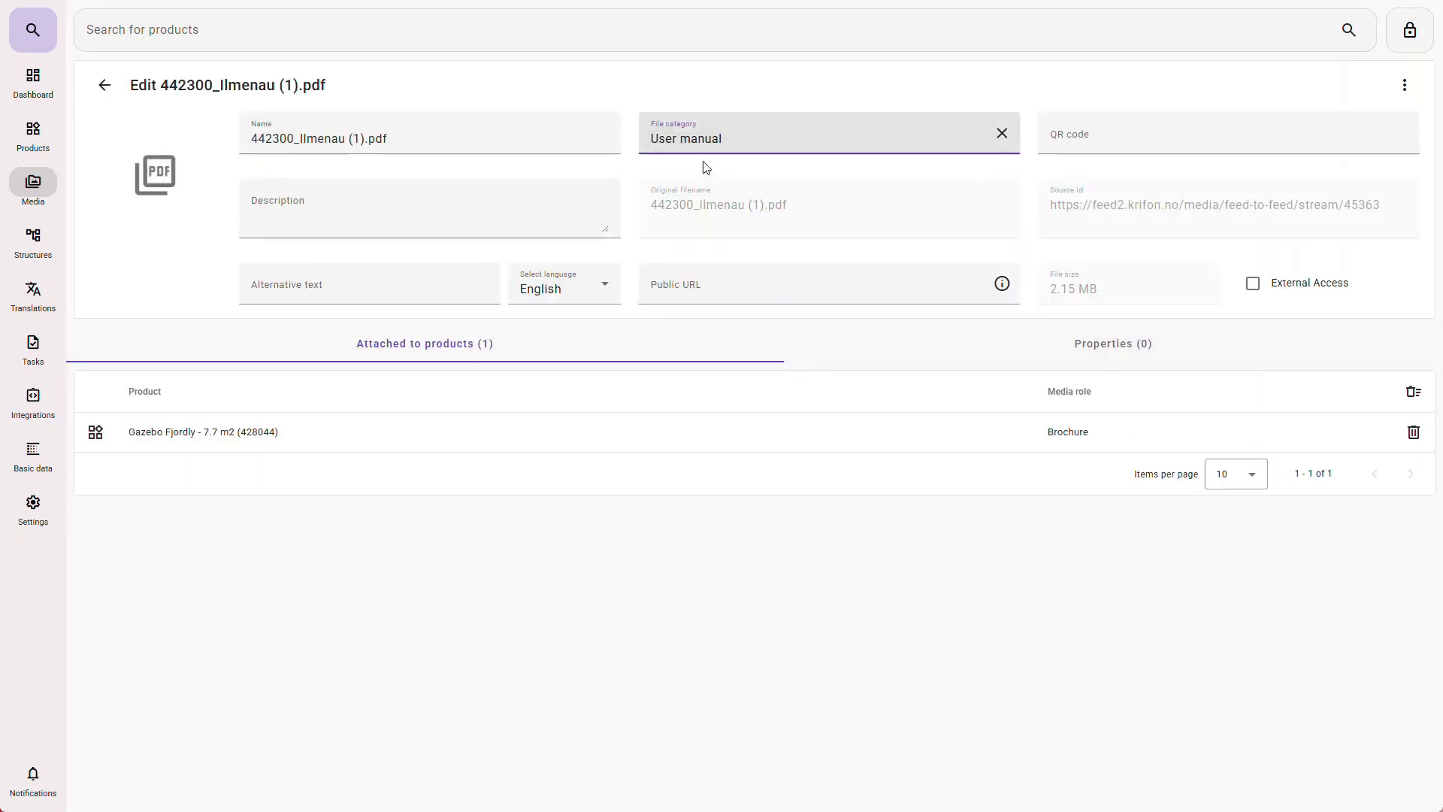
key("alt+Left")
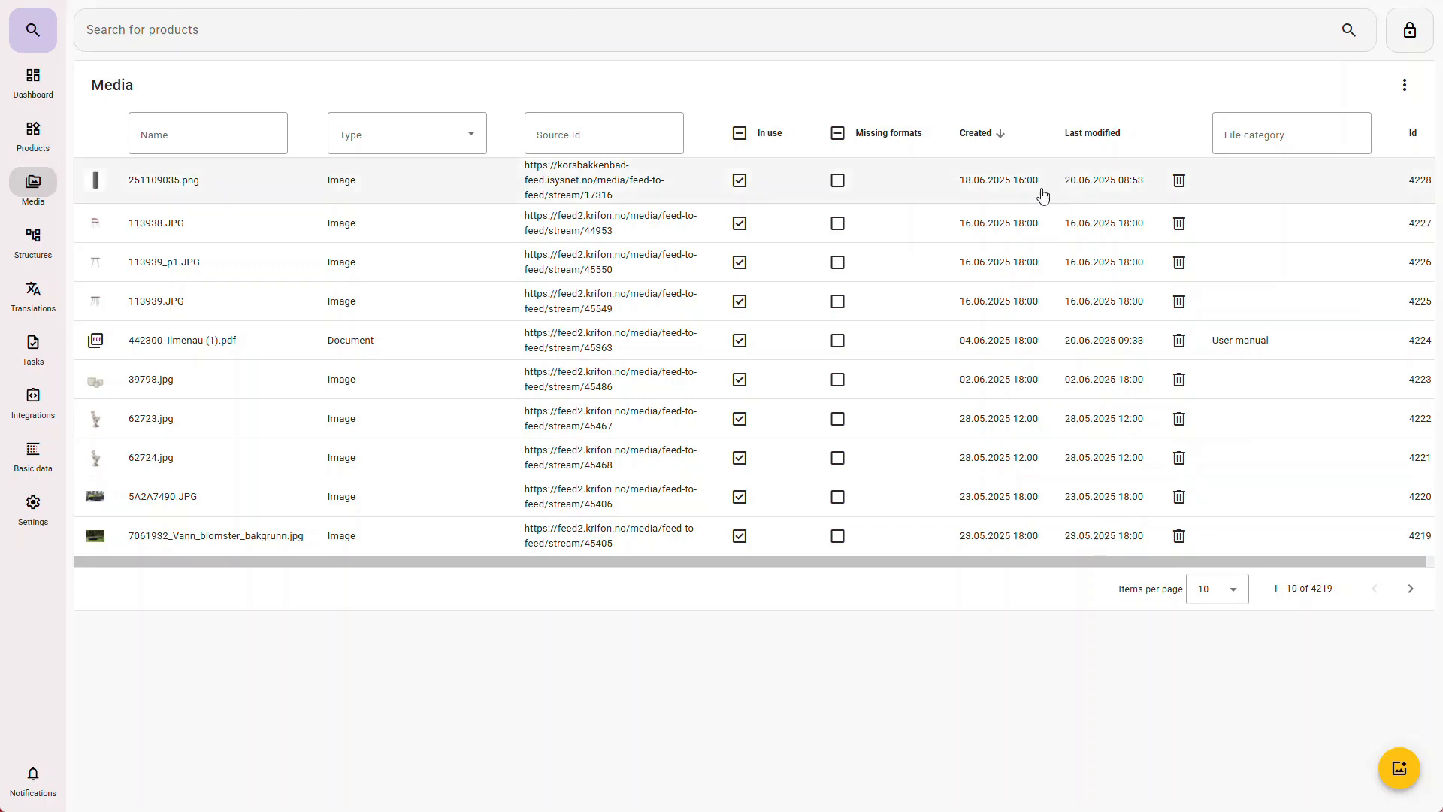
- Assign the Picture Print quality file category to 251109035.png and return to the media list
left_click(1341, 191)
left_click(734, 133)
left_click(703, 248)
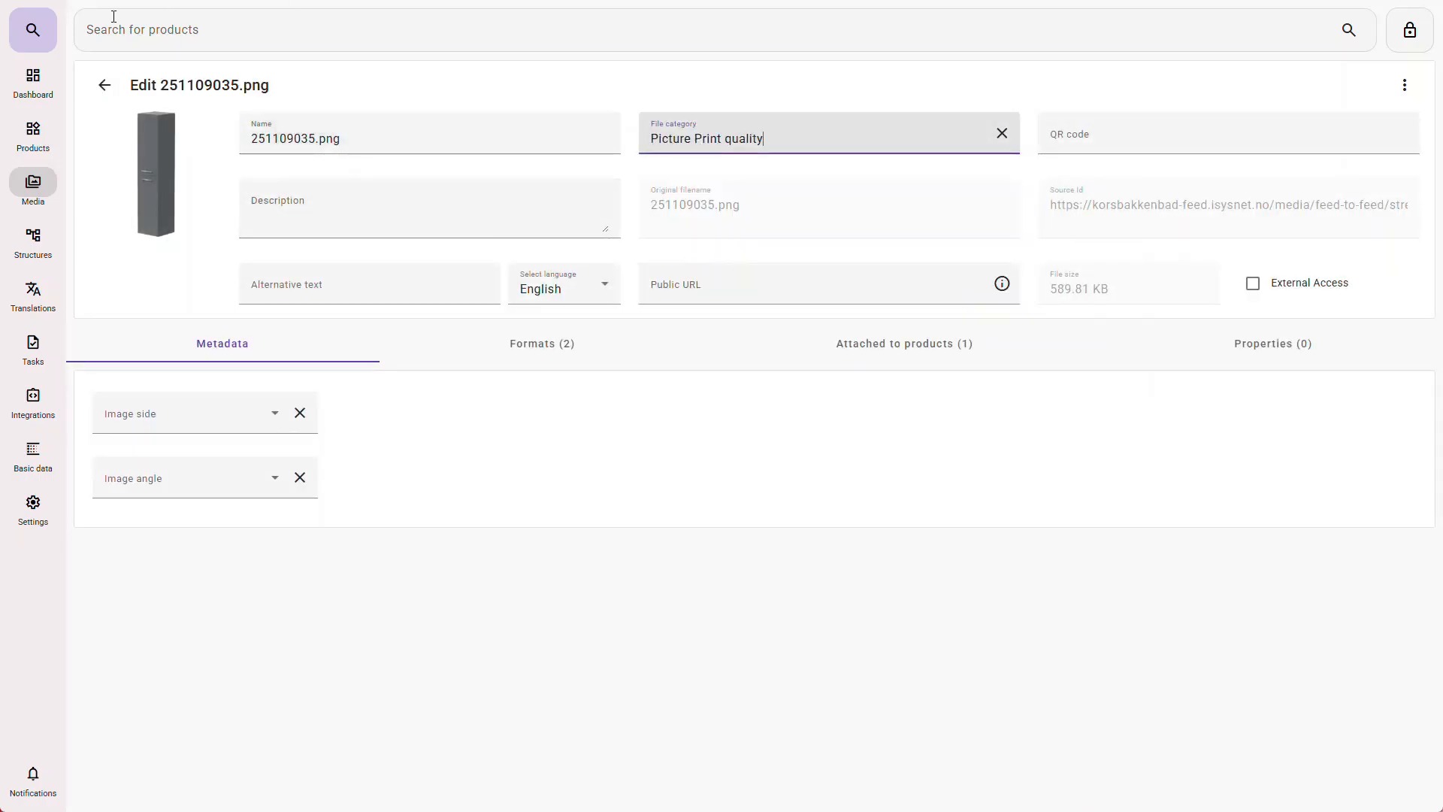
key("alt+Left")
- Filter the media list by the file category text "user", then clear the filter
left_click(1270, 135)
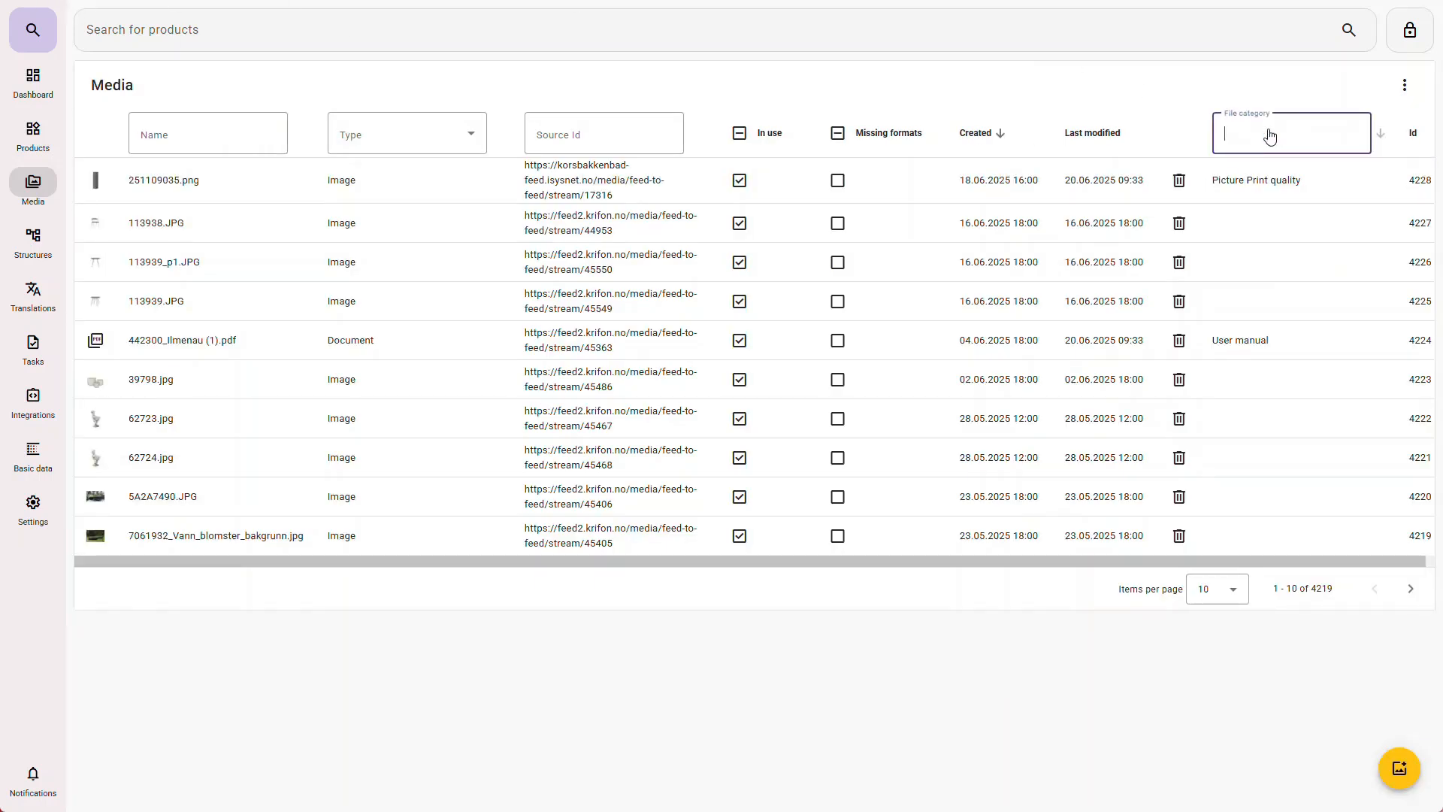
type("user")
key("BackSpace")
key("BackSpace")
key("BackSpace")
key("BackSpace")
- Start a new media file format named Web in Norwegian and English, with code web, height 2000 and width 2000
left_click(45, 457)
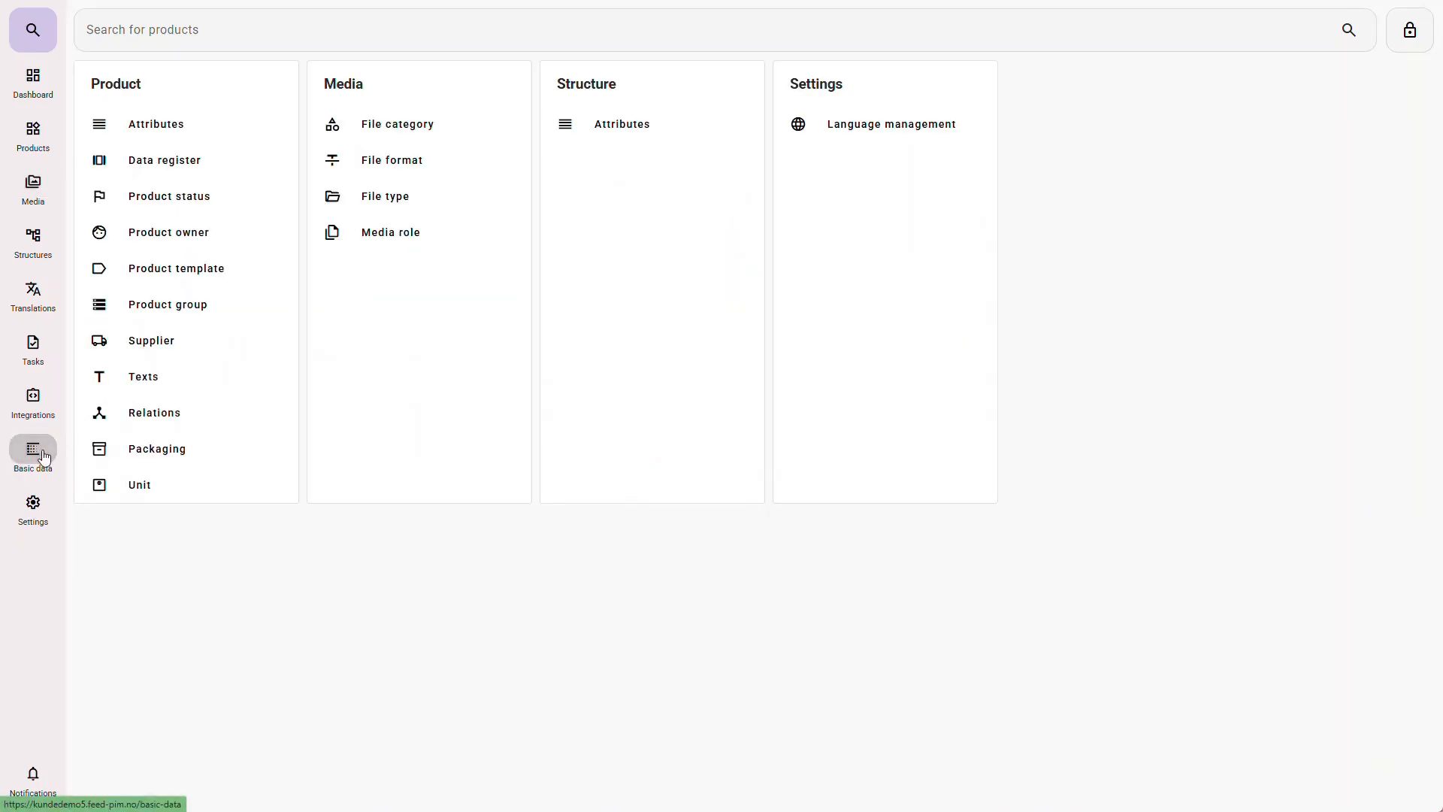
left_click(414, 181)
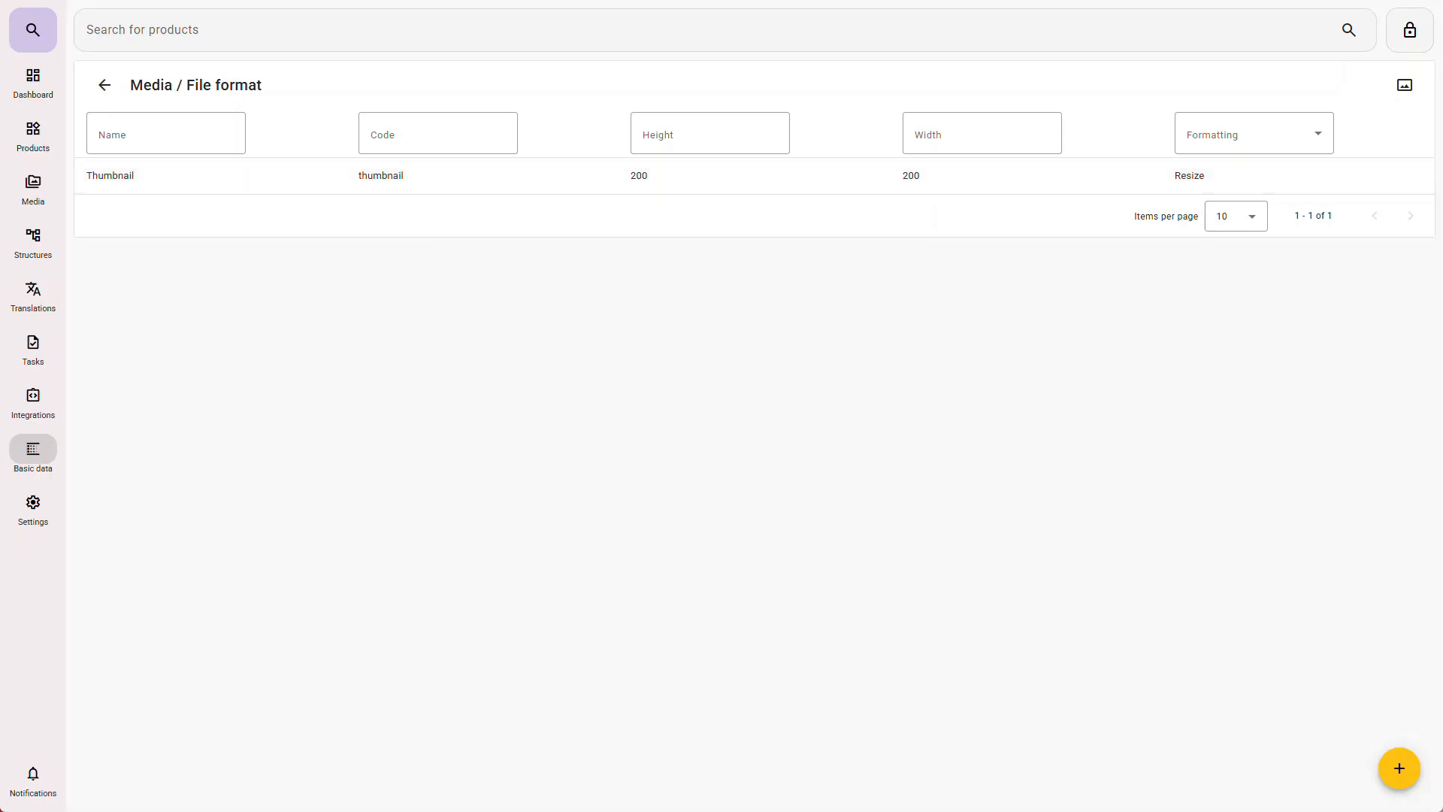
left_click(1400, 769)
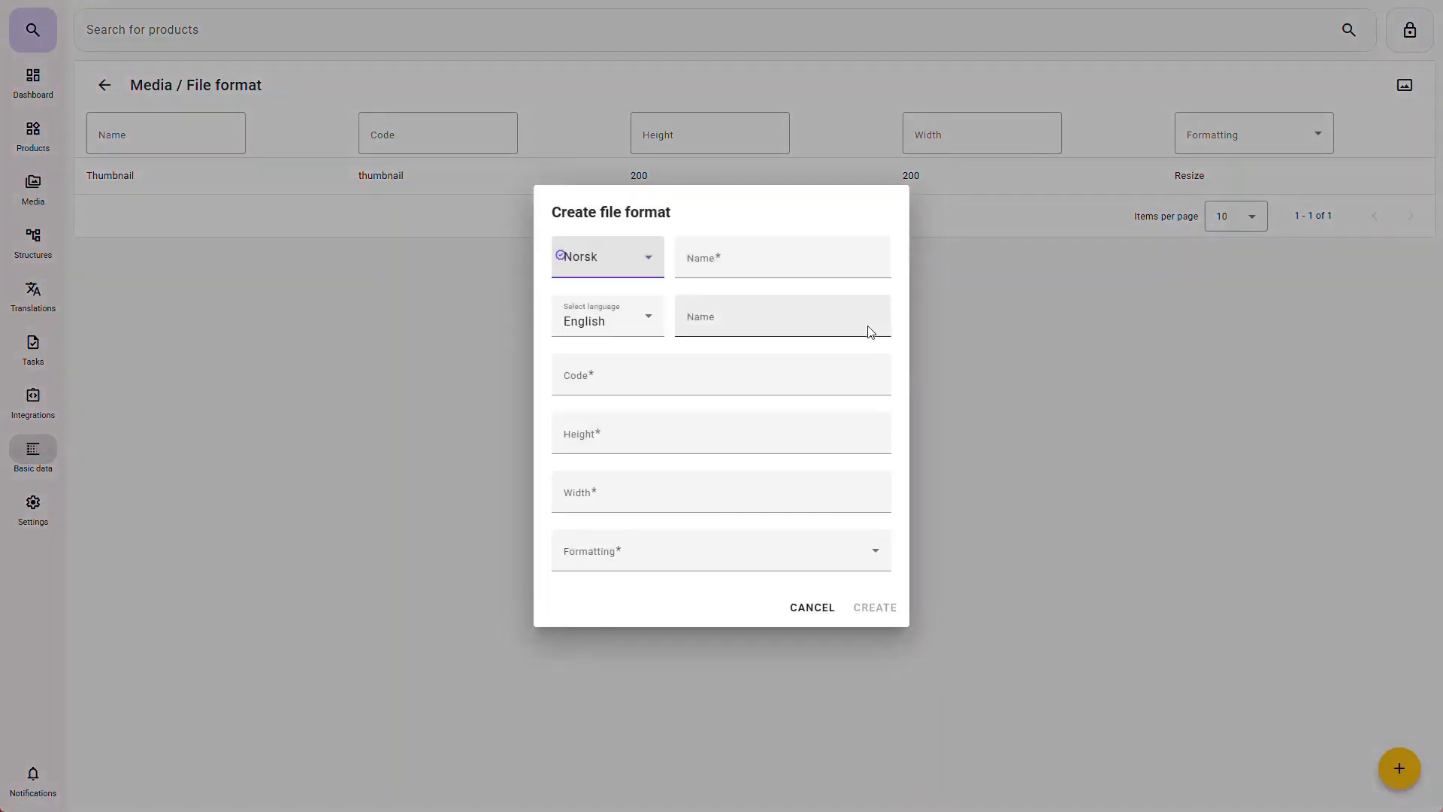
left_click(757, 263)
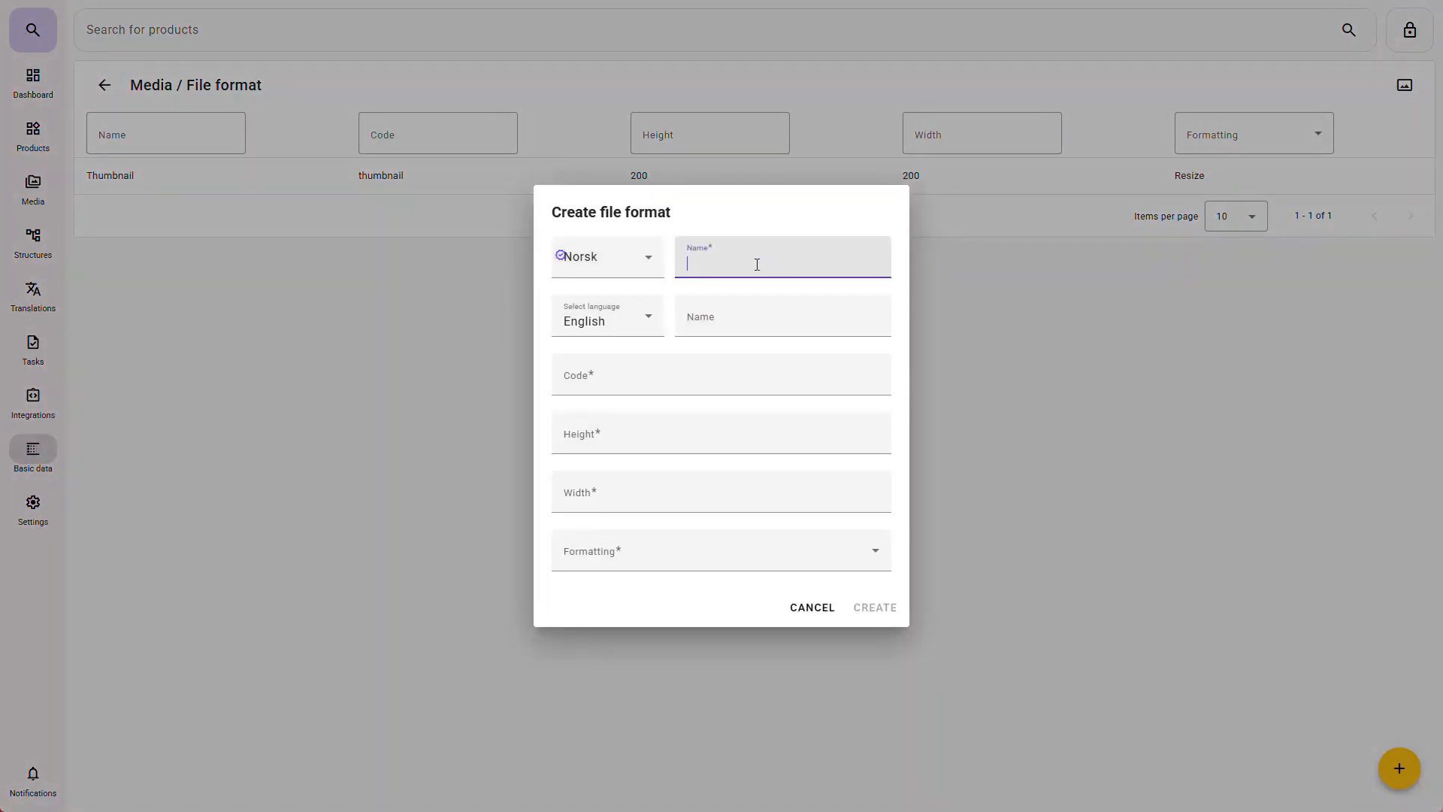
type("Web")
key("Tab")
key("Tab")
key("Tab")
key("Tab")
type("2000")
key("Tab")
type("2000")
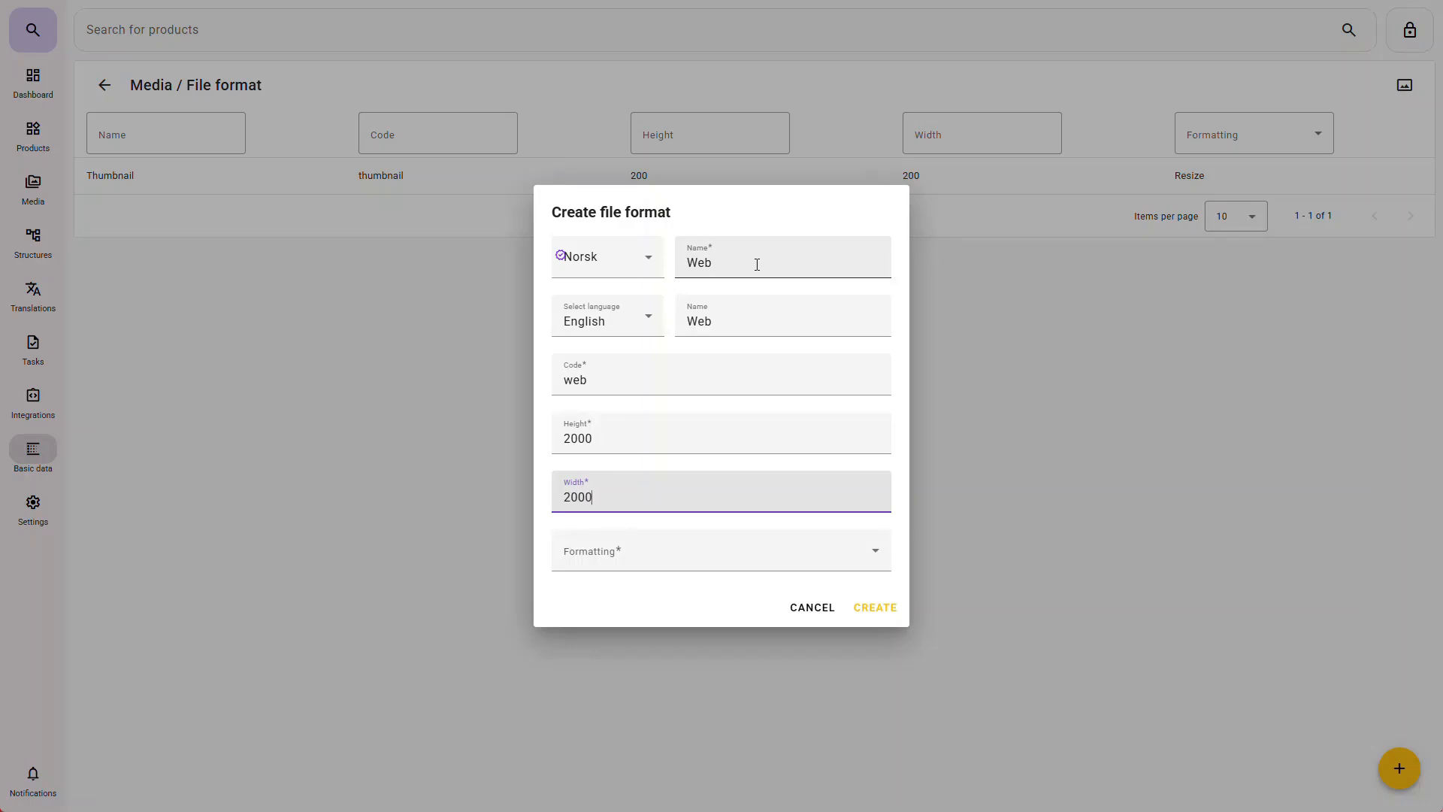
- Create the Web file format with Resize formatting and generate the missing formats
left_click(710, 550)
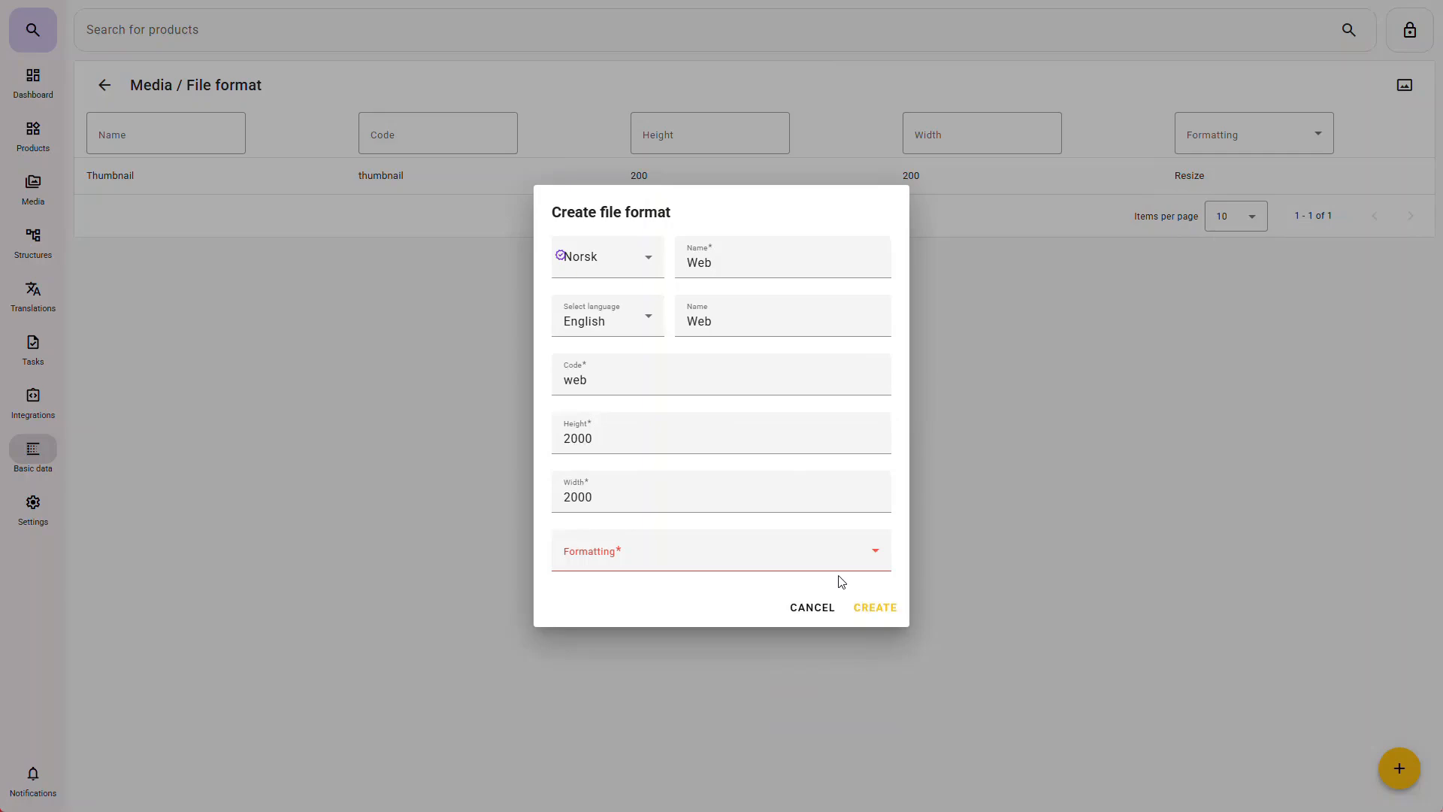
left_click(839, 569)
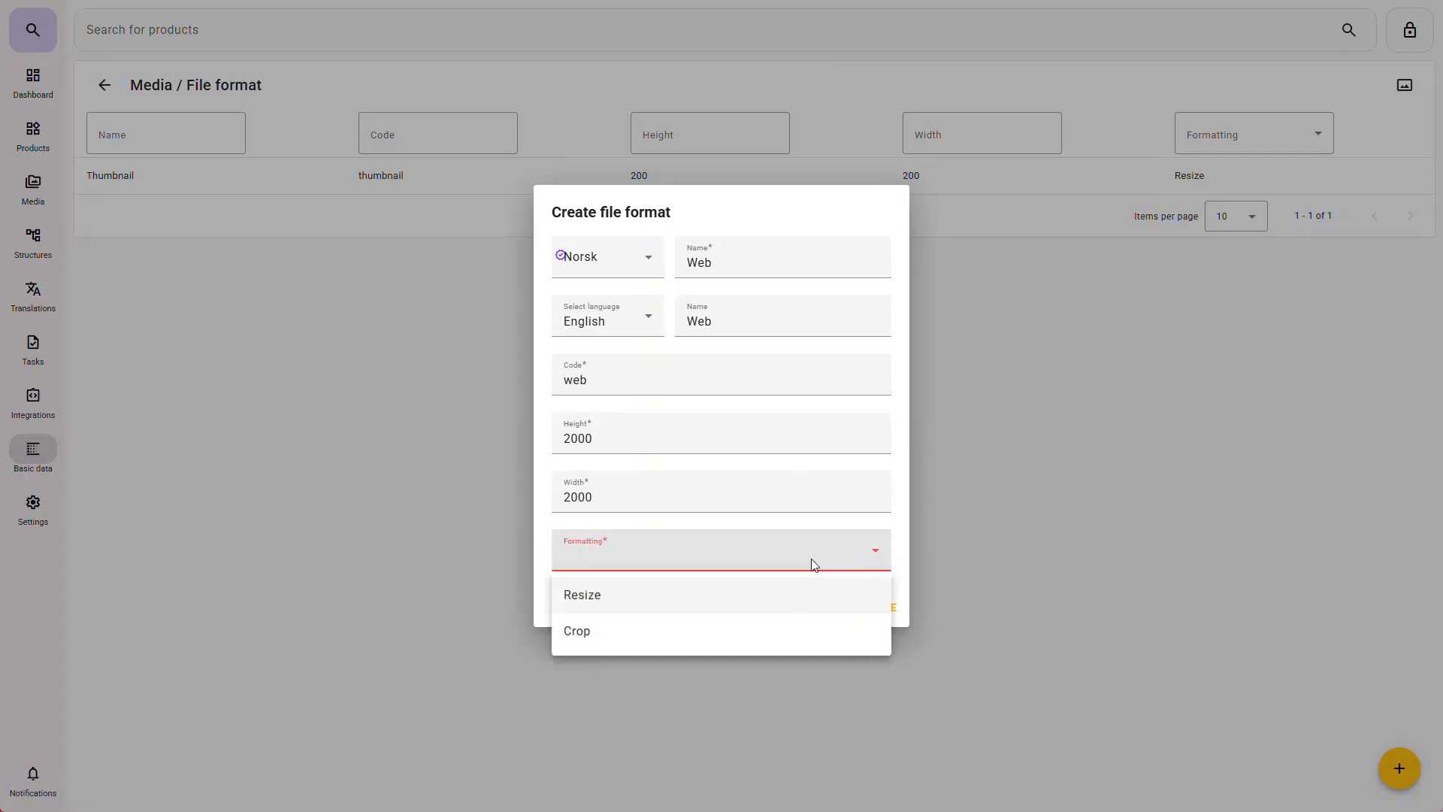
left_click(736, 590)
left_click(877, 610)
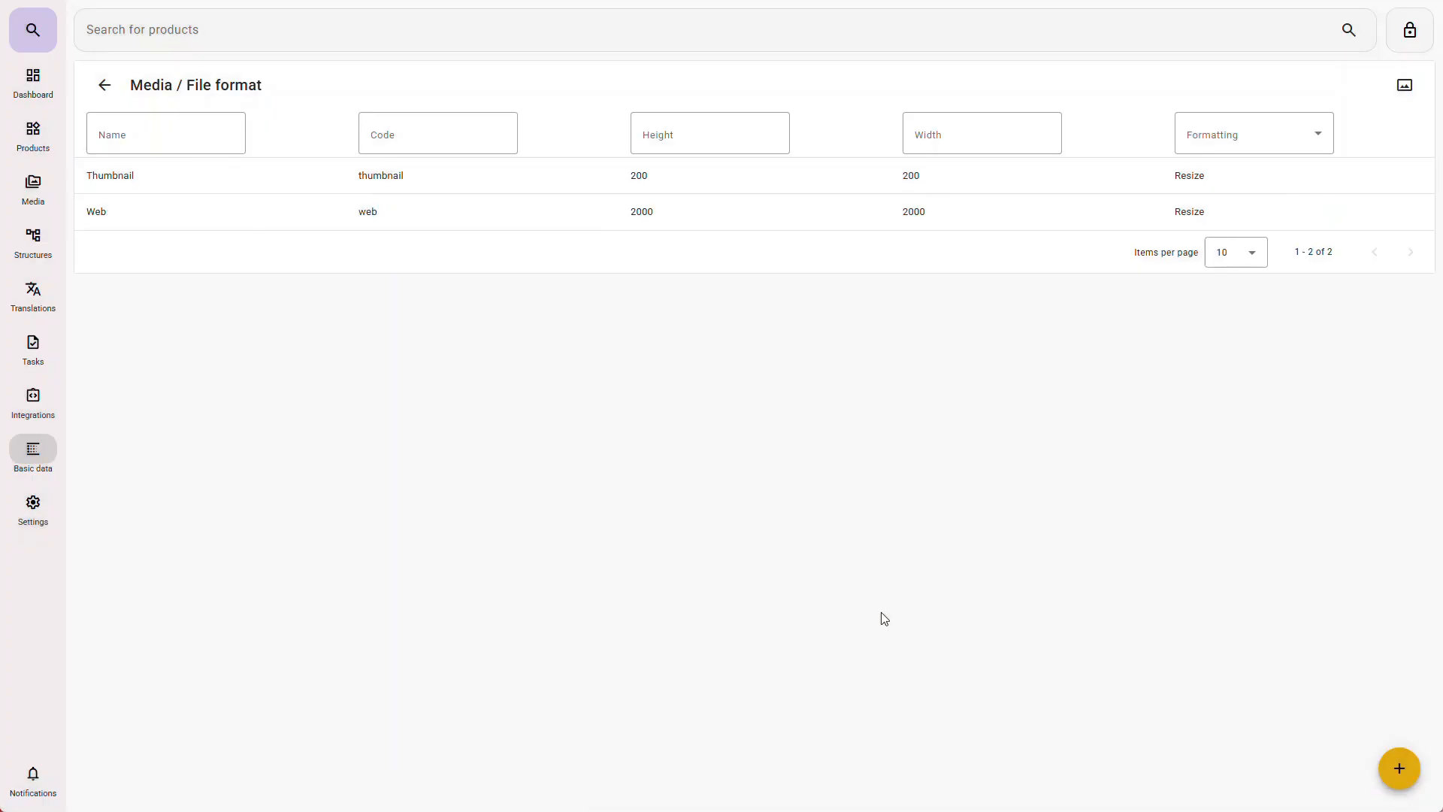
left_click(1403, 92)
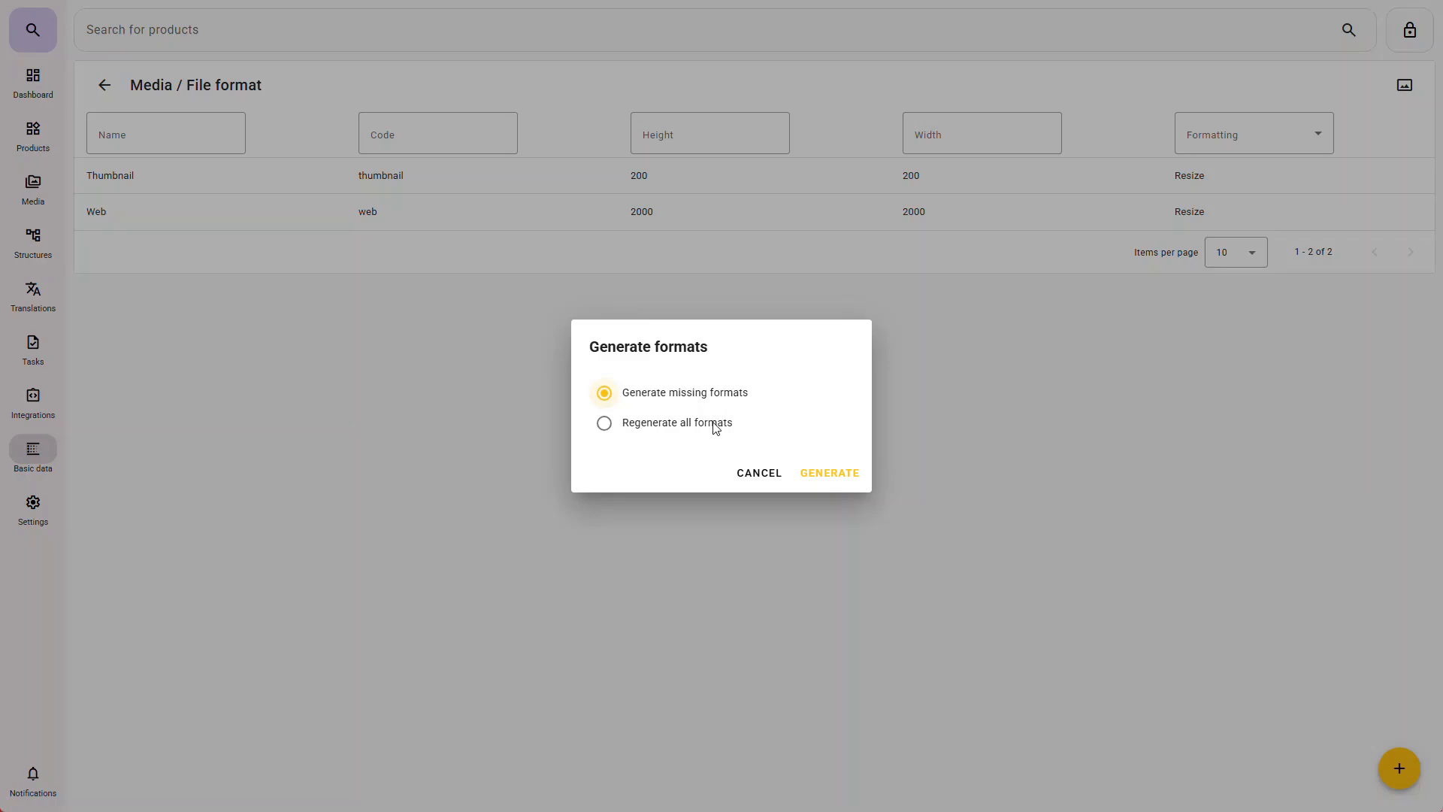
left_click(815, 477)
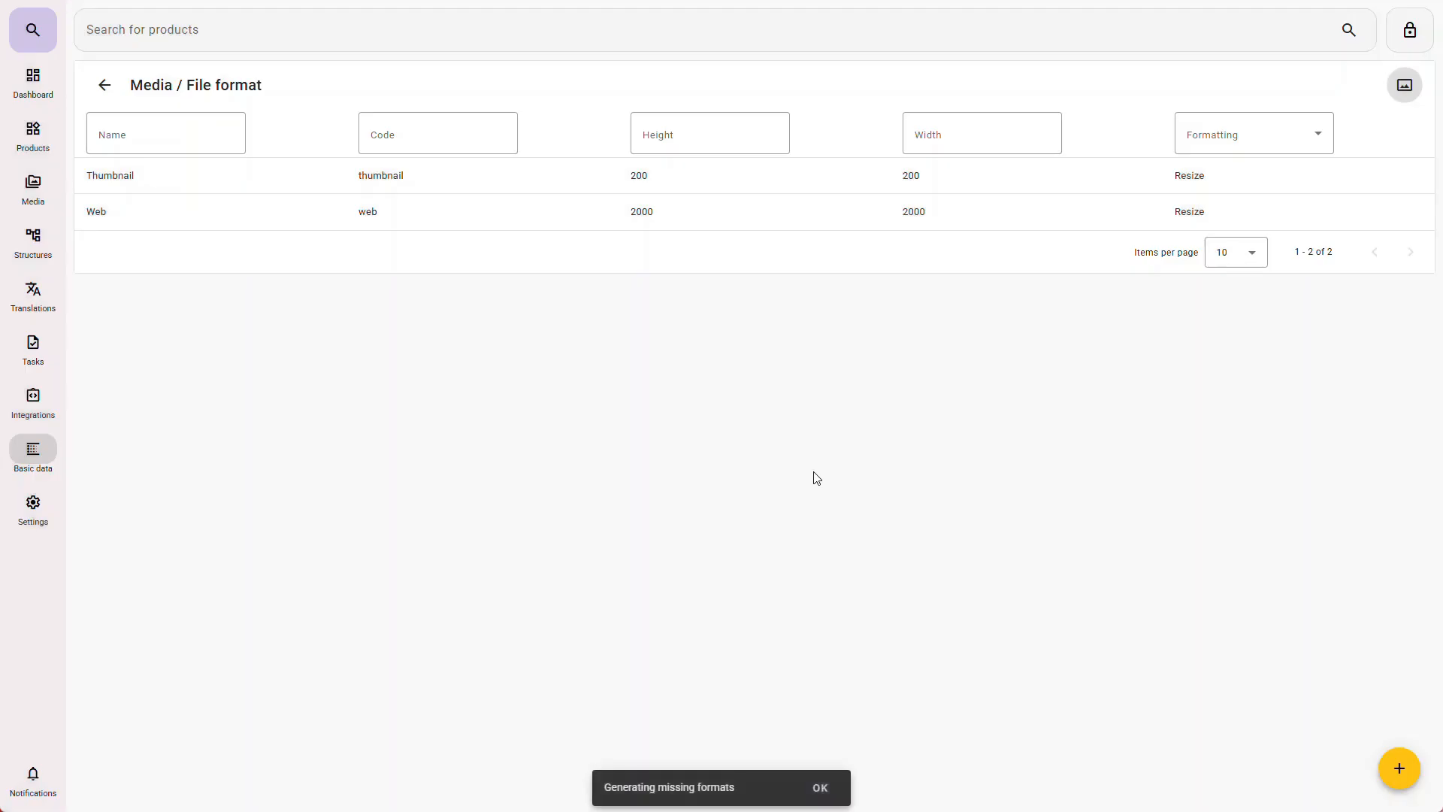
- Examine the media file types and the type and icon options offered when creating a Document file type
left_click(59, 448)
left_click(404, 201)
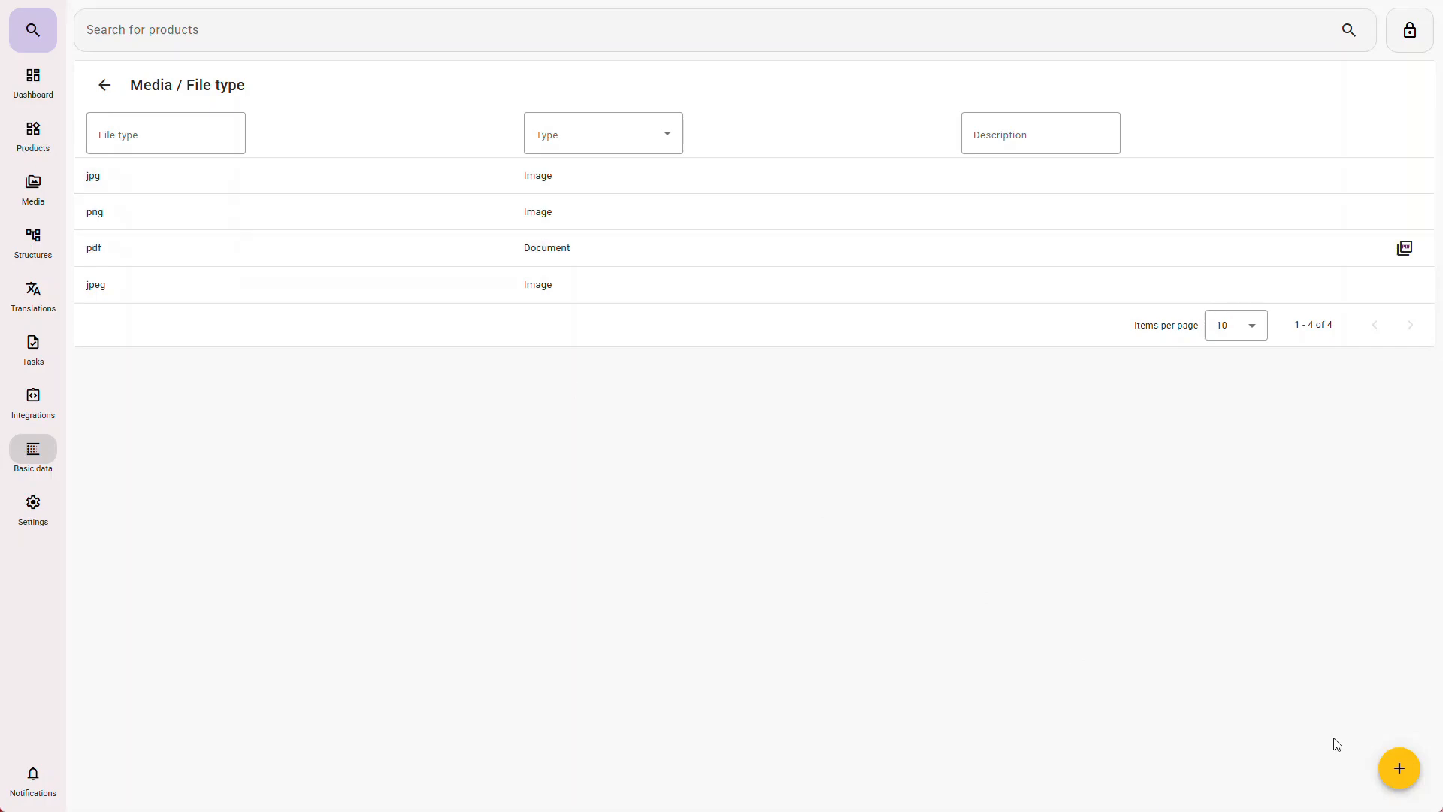
left_click(1398, 768)
left_click(714, 404)
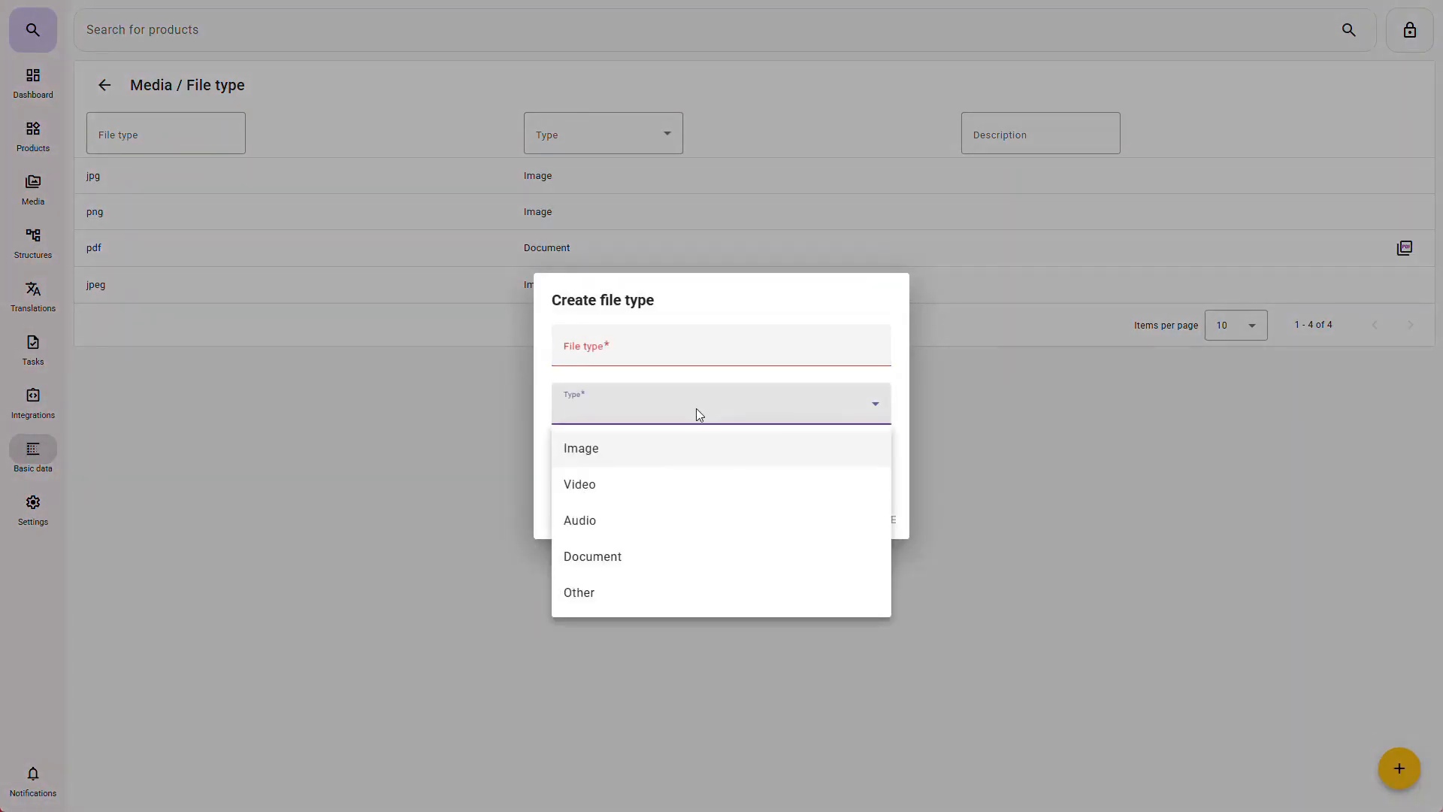
left_click(648, 555)
left_click(686, 447)
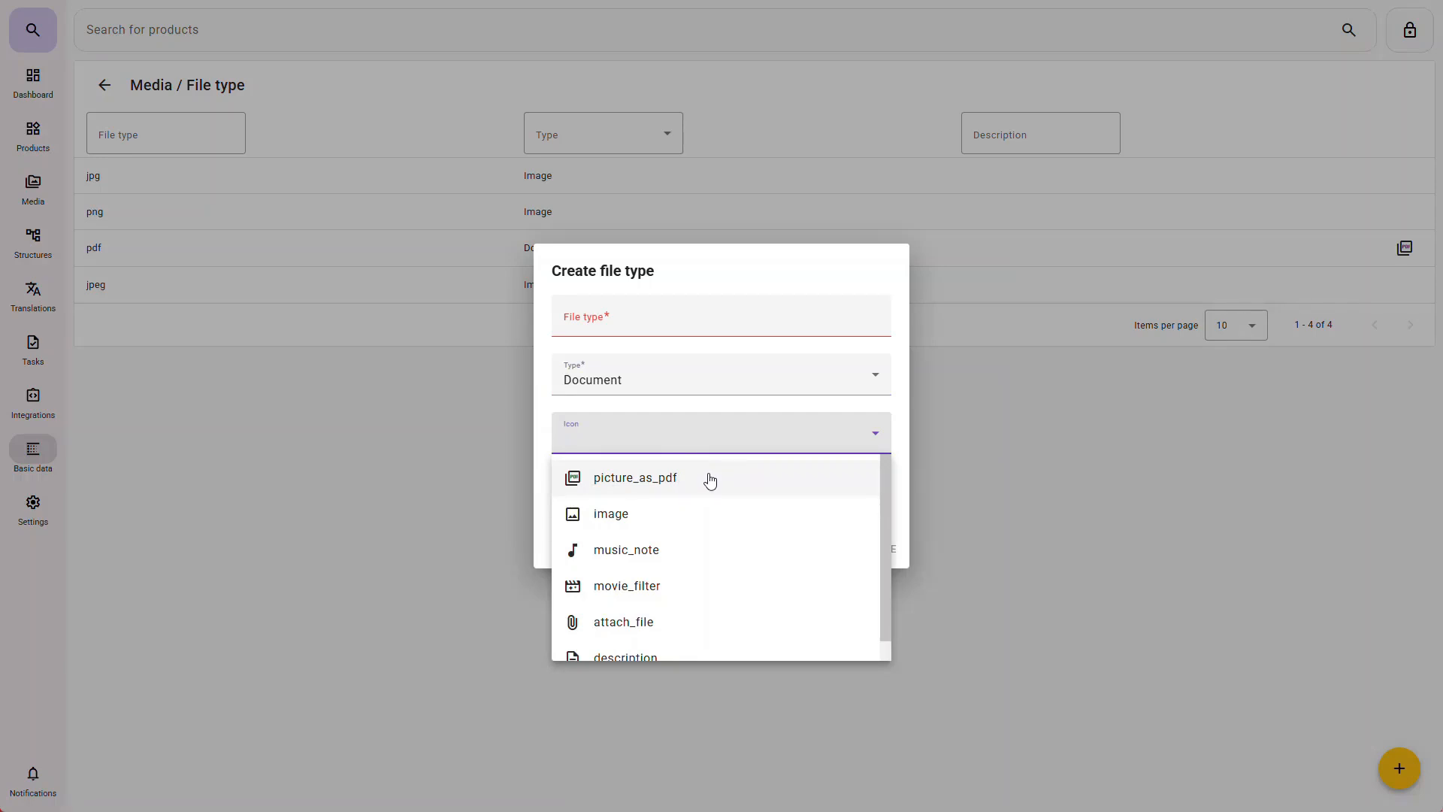
left_click(706, 408)
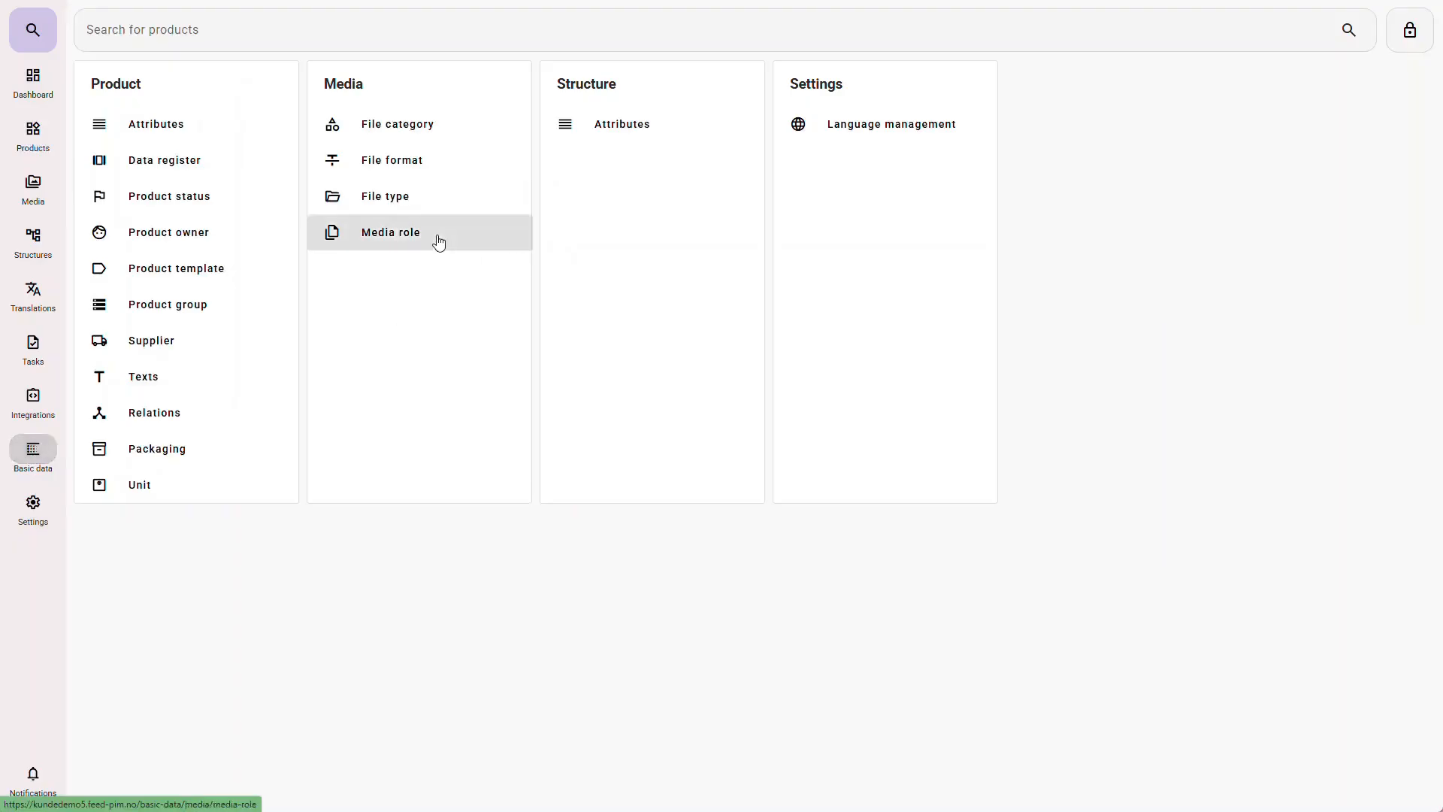
- Review the list of media roles and the media types it can be filtered by
left_click(440, 242)
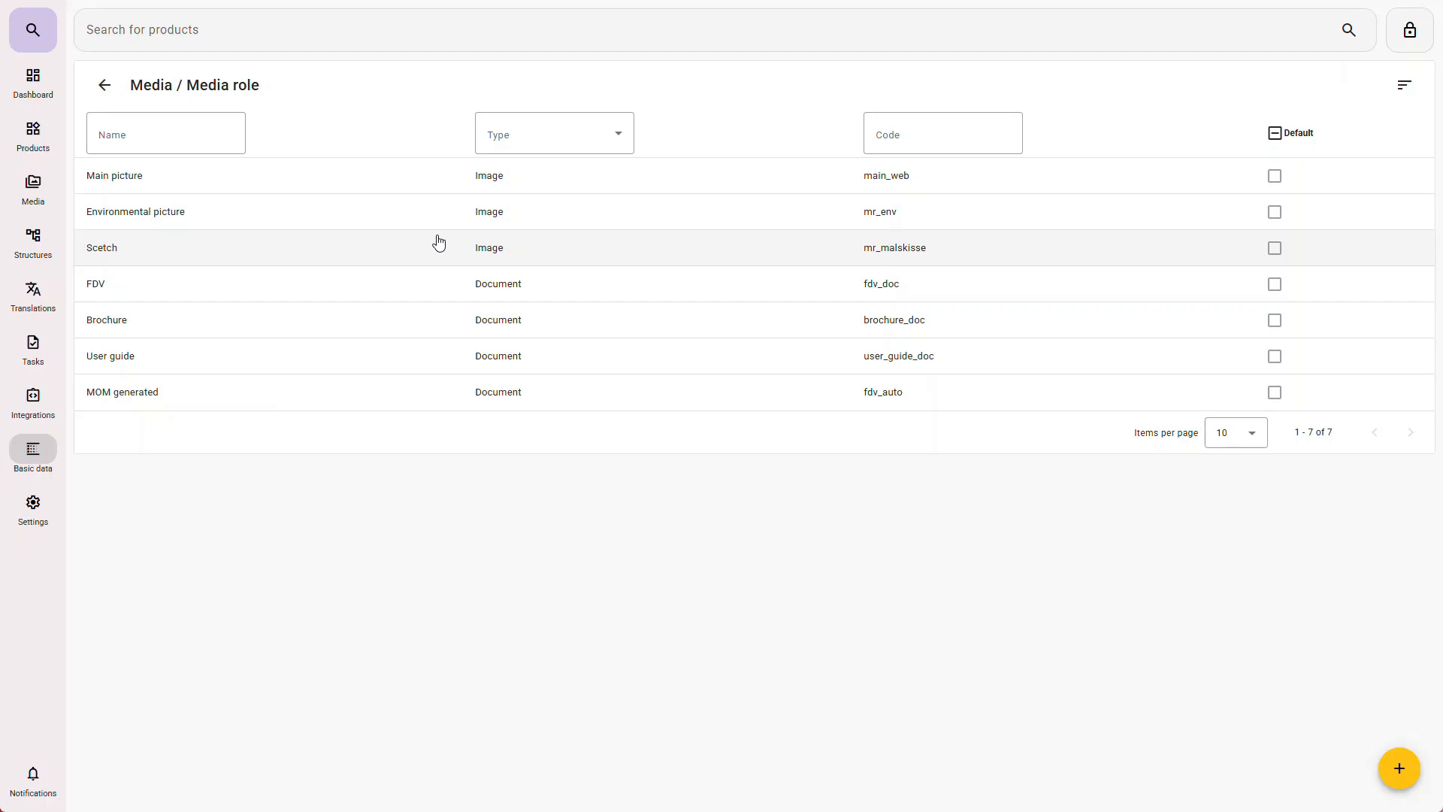
left_click(544, 143)
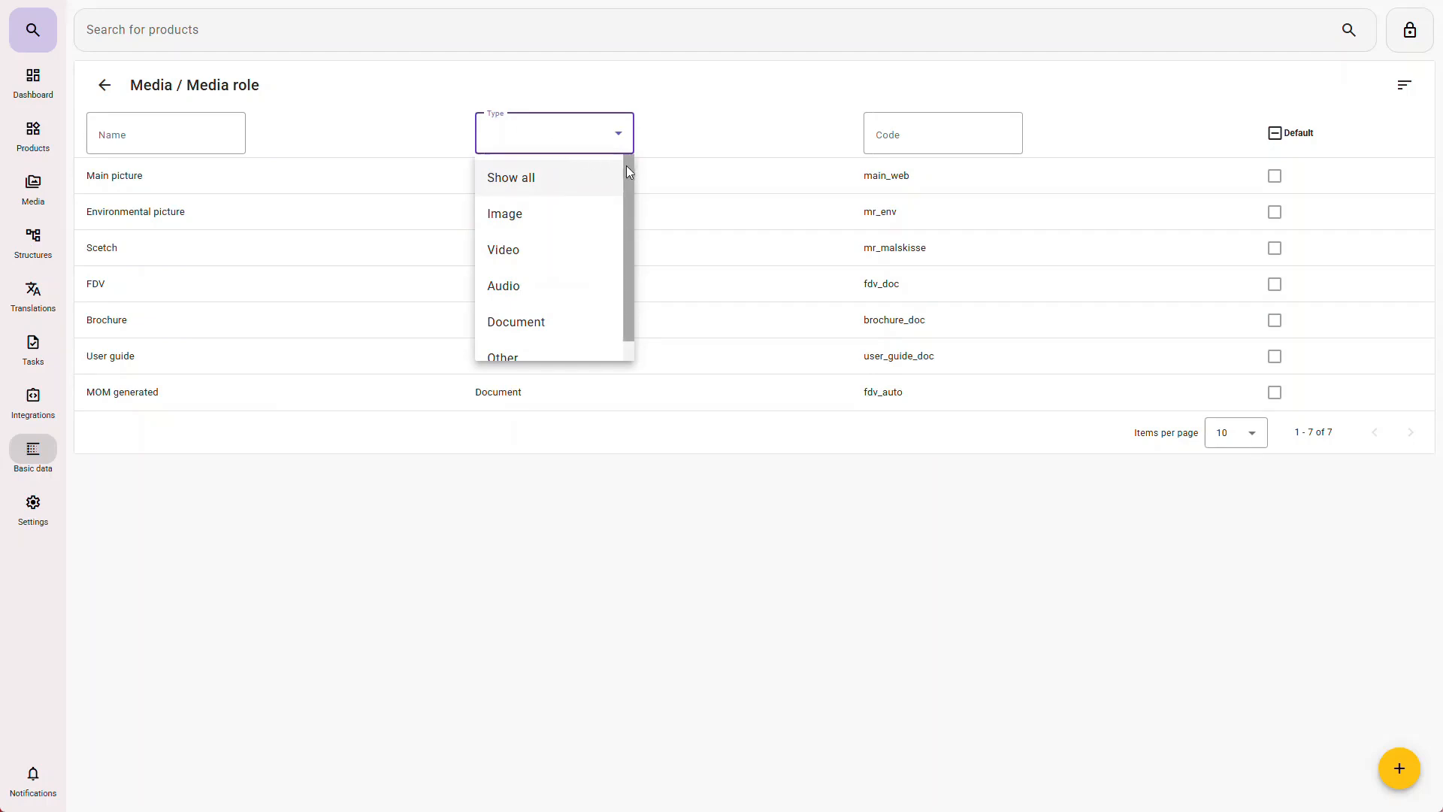
left_click(661, 189)
- Switch the Main picture media role's Default option on and back off, and save the role
left_click(658, 178)
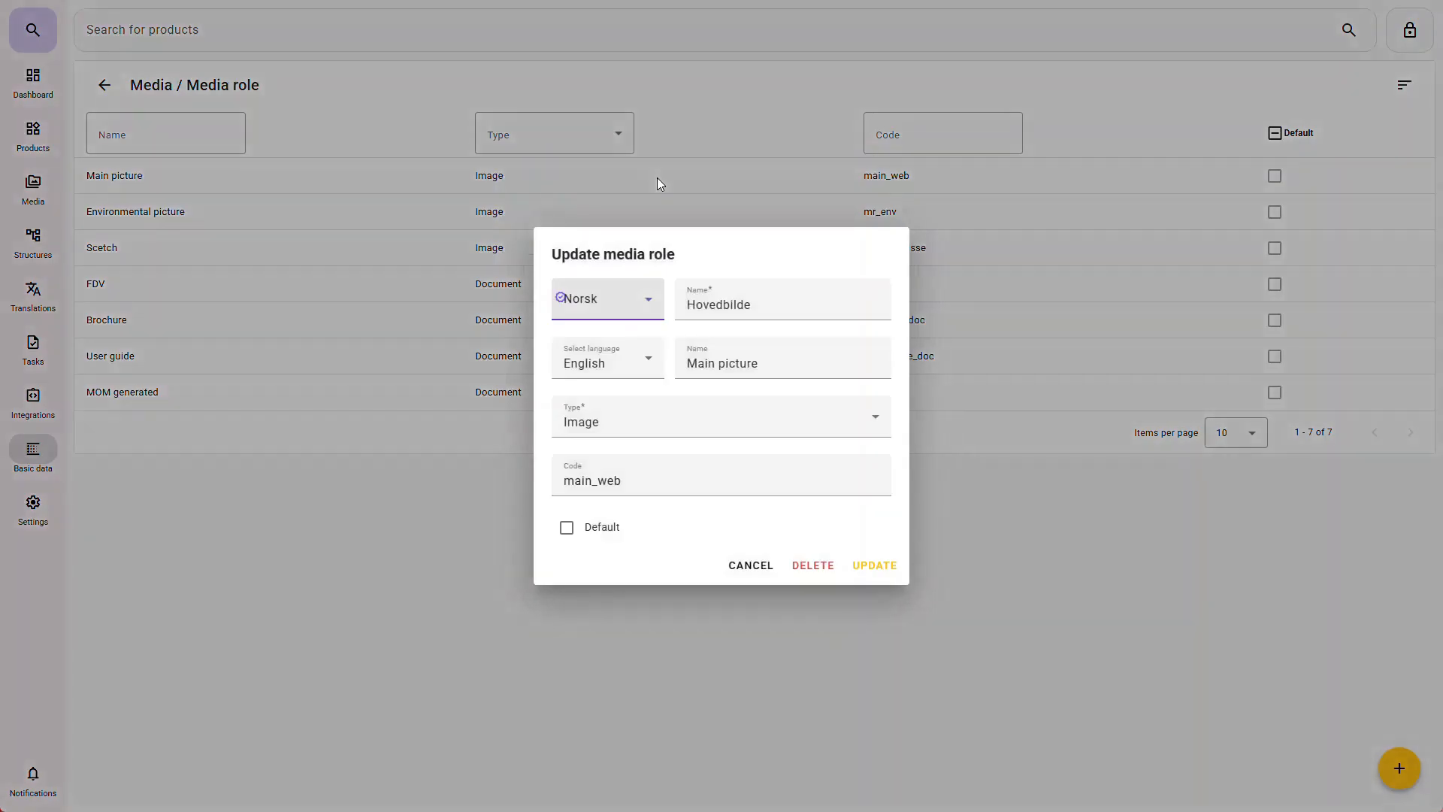
left_click(569, 530)
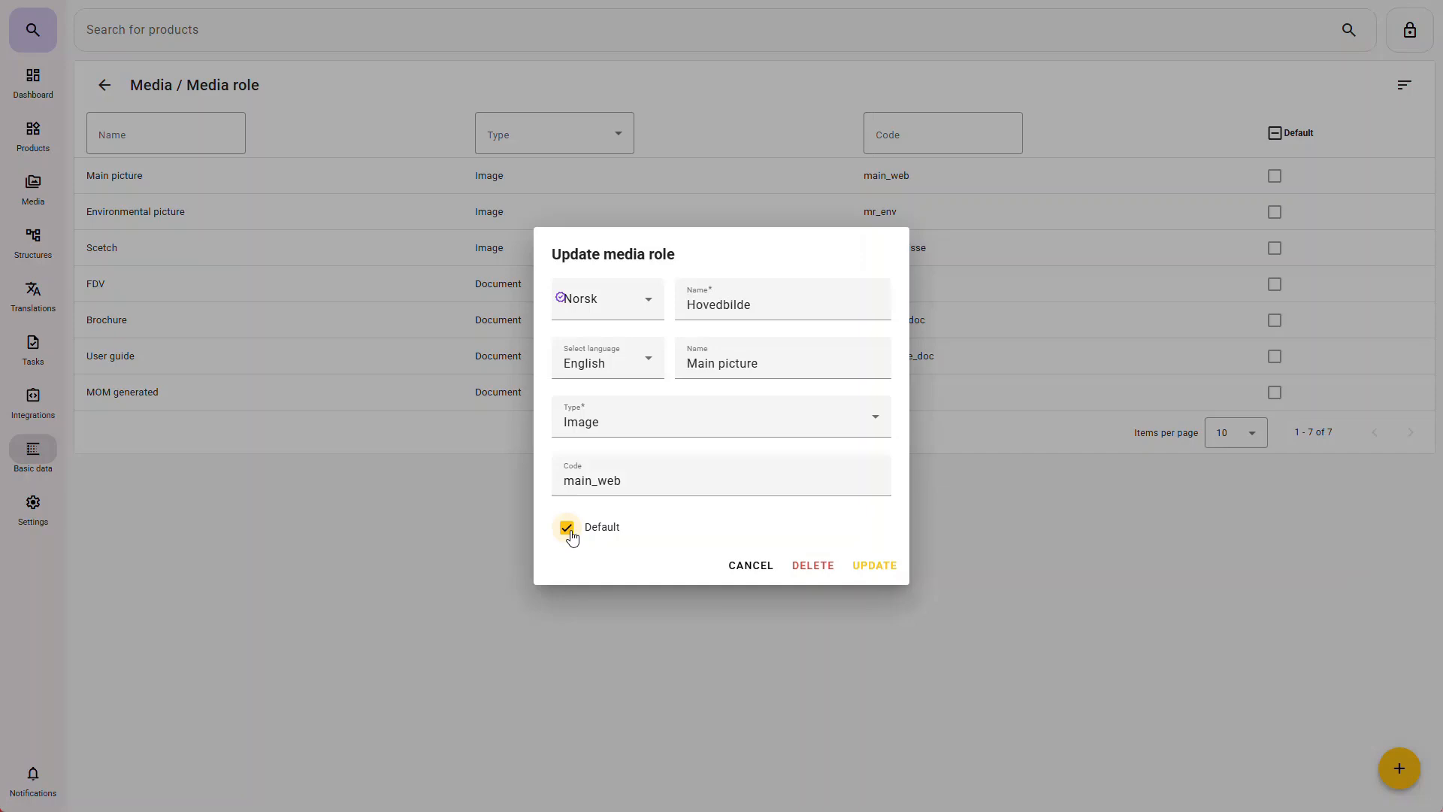
left_click(569, 529)
left_click(877, 570)
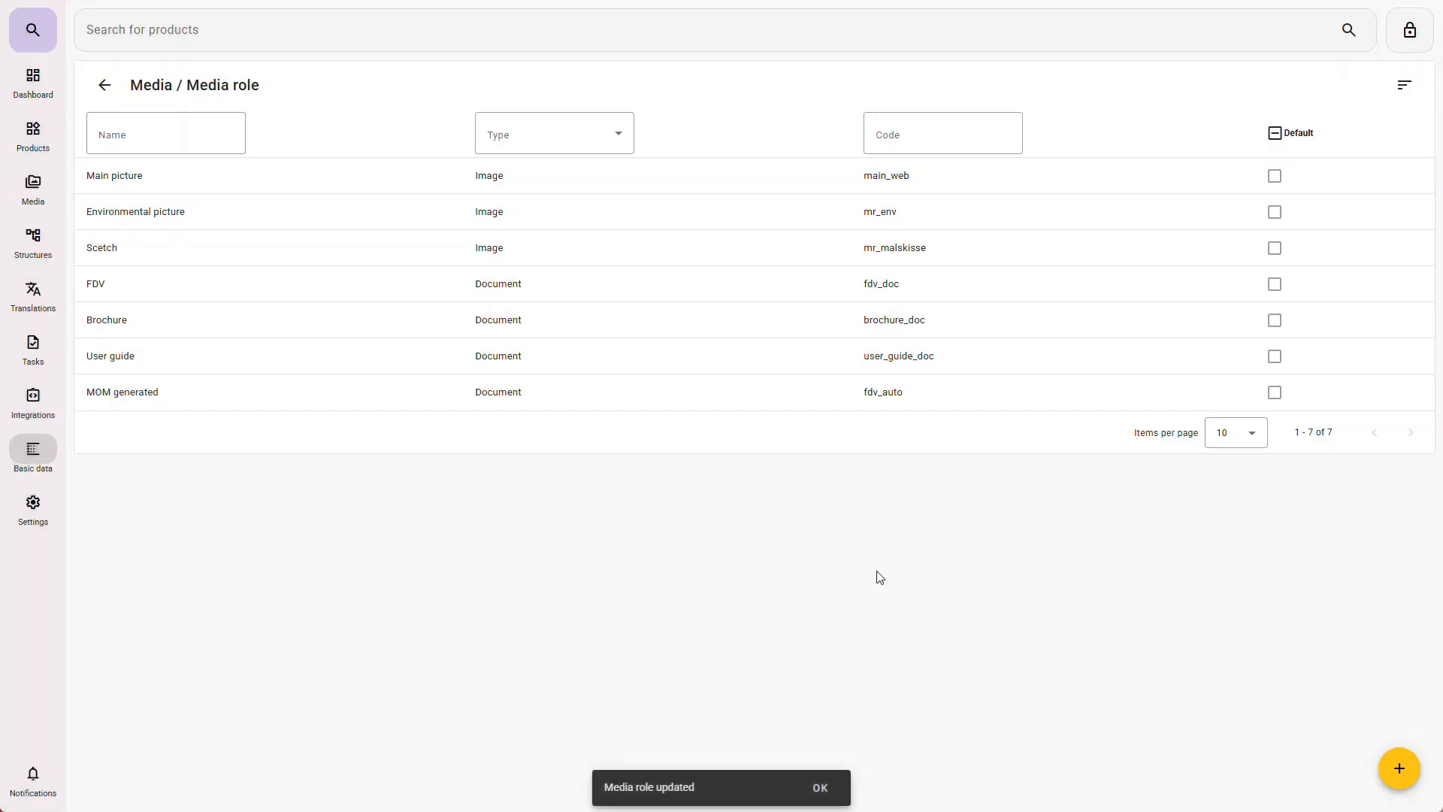
- Add the NOBB main picture media role to image CA1215070C-A0.png on the product Calos bathtub 150X70 cm white
left_click(33, 135)
left_click(444, 518)
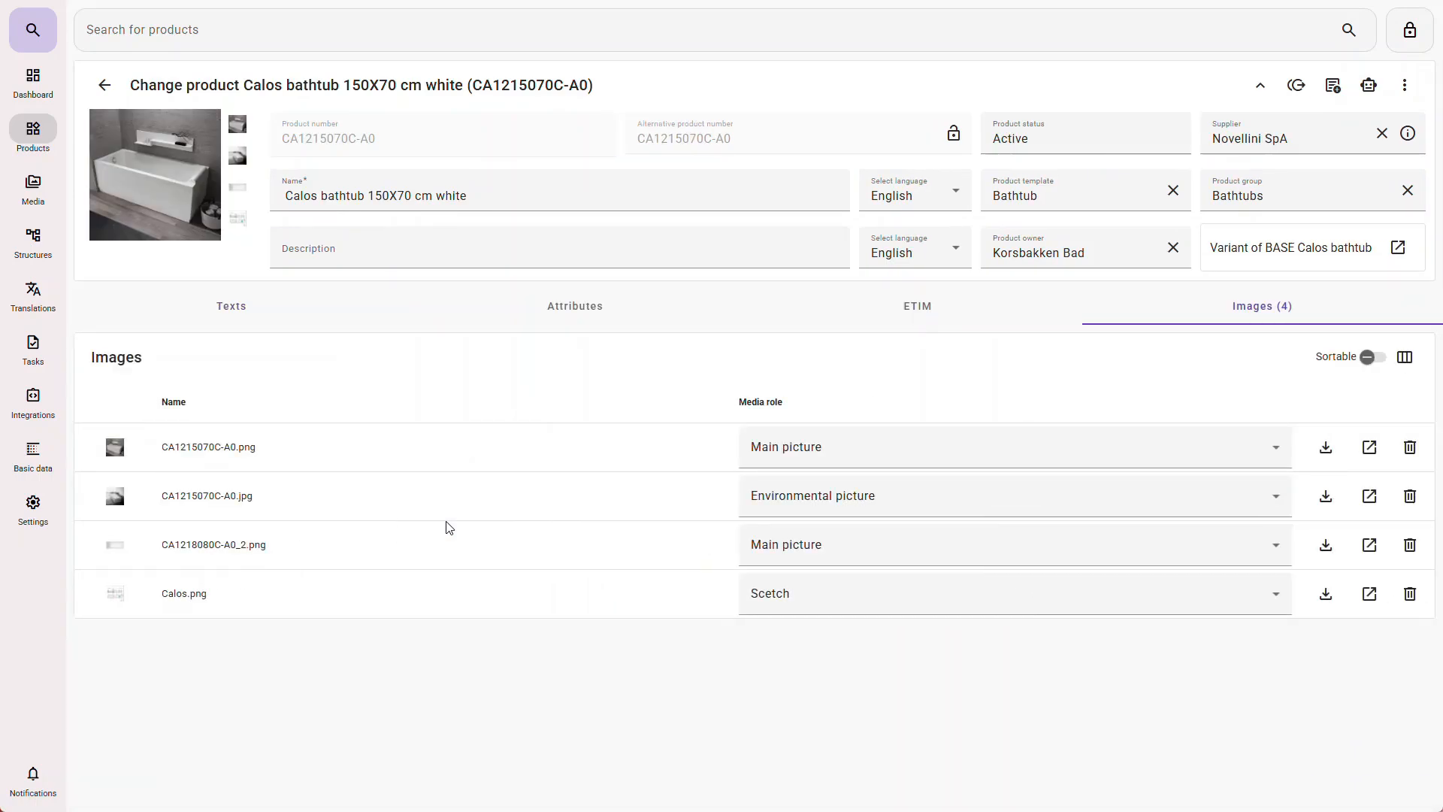
left_click(887, 450)
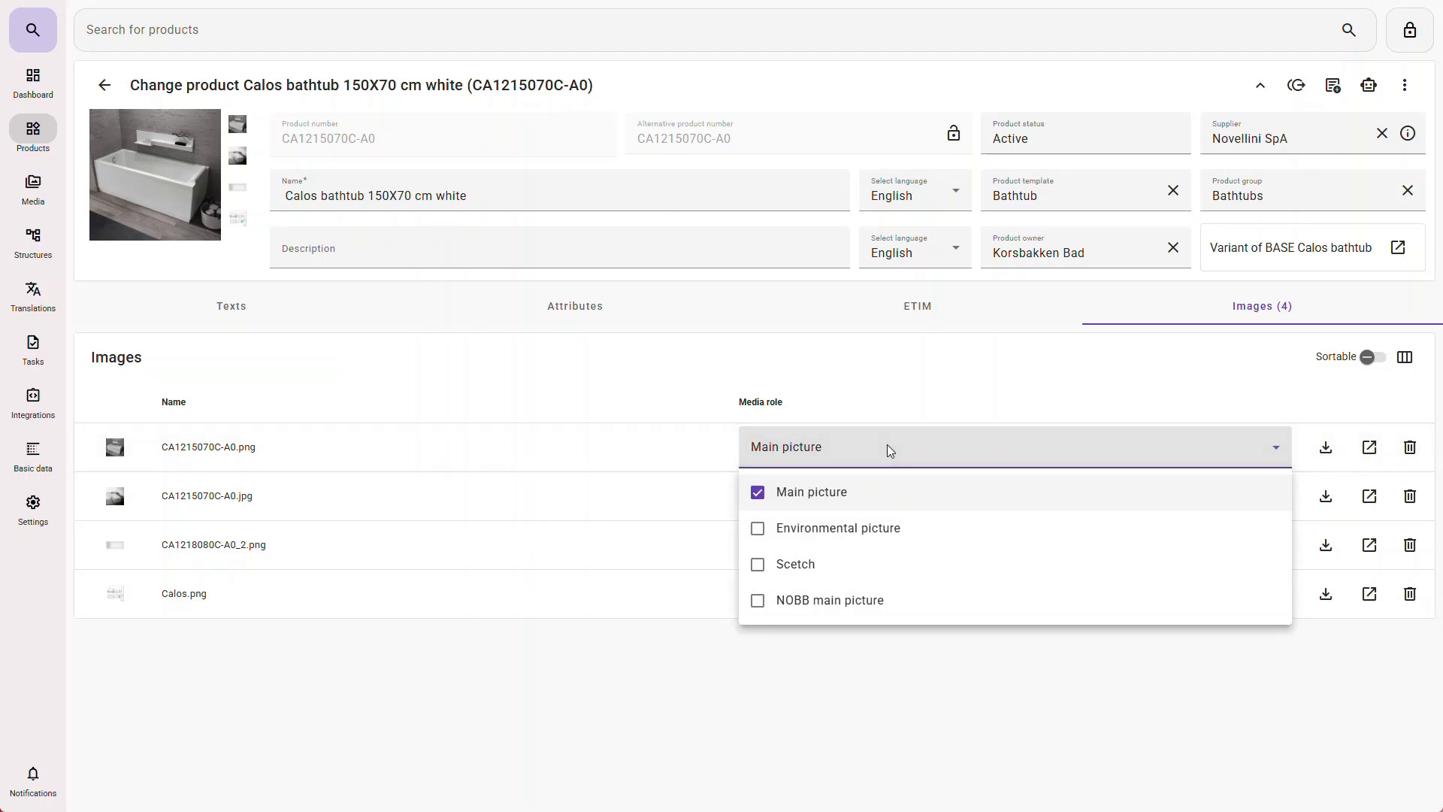
left_click(759, 600)
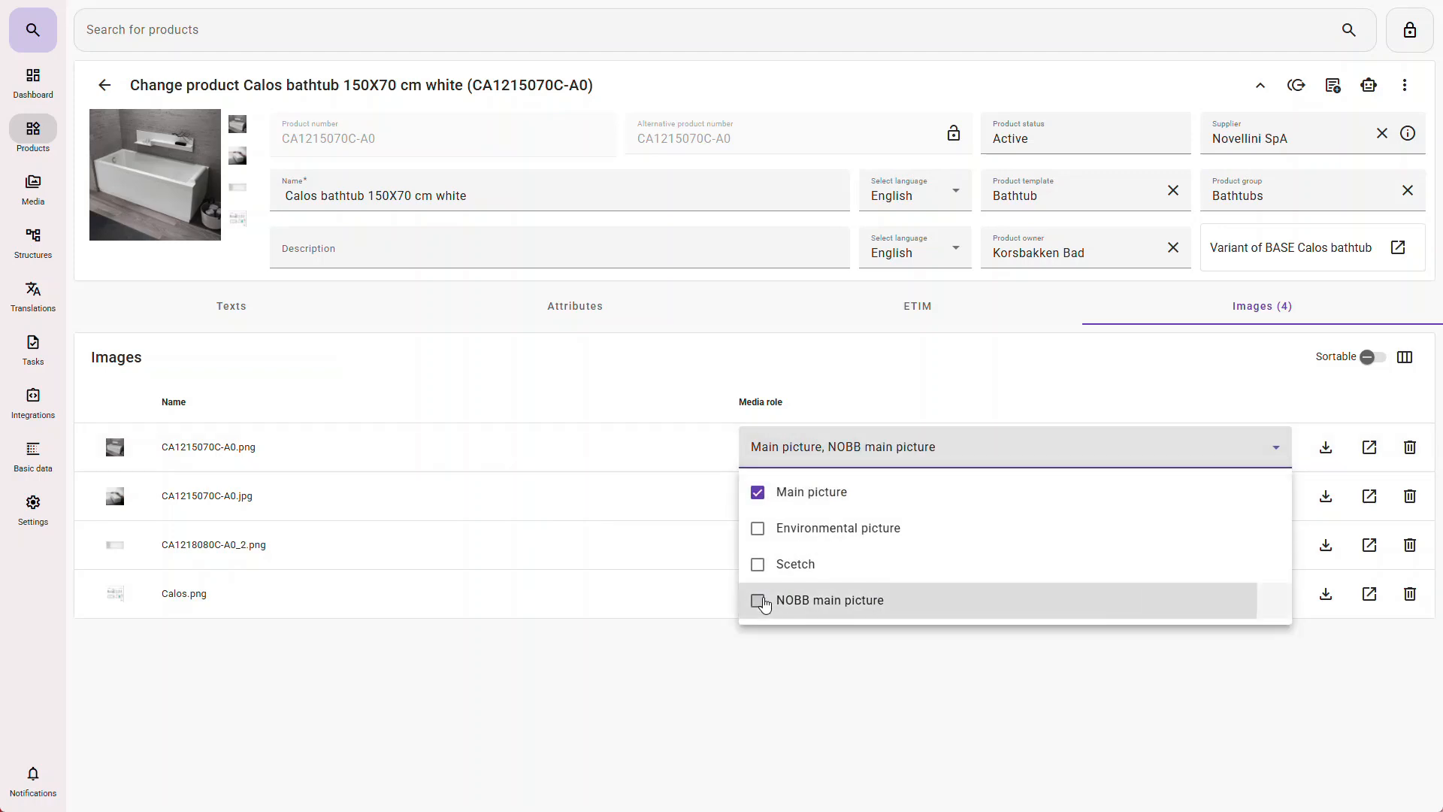
left_click(802, 643)
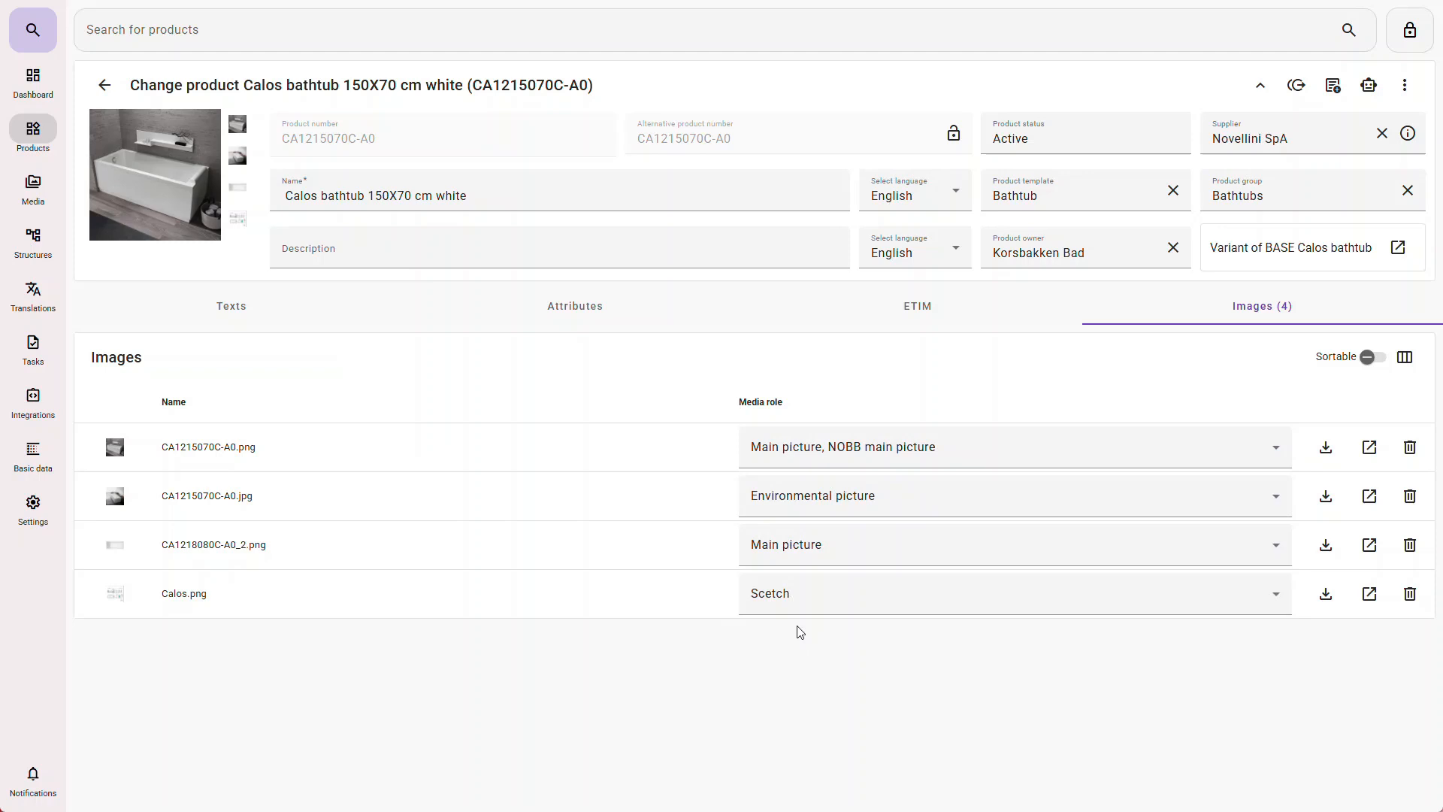